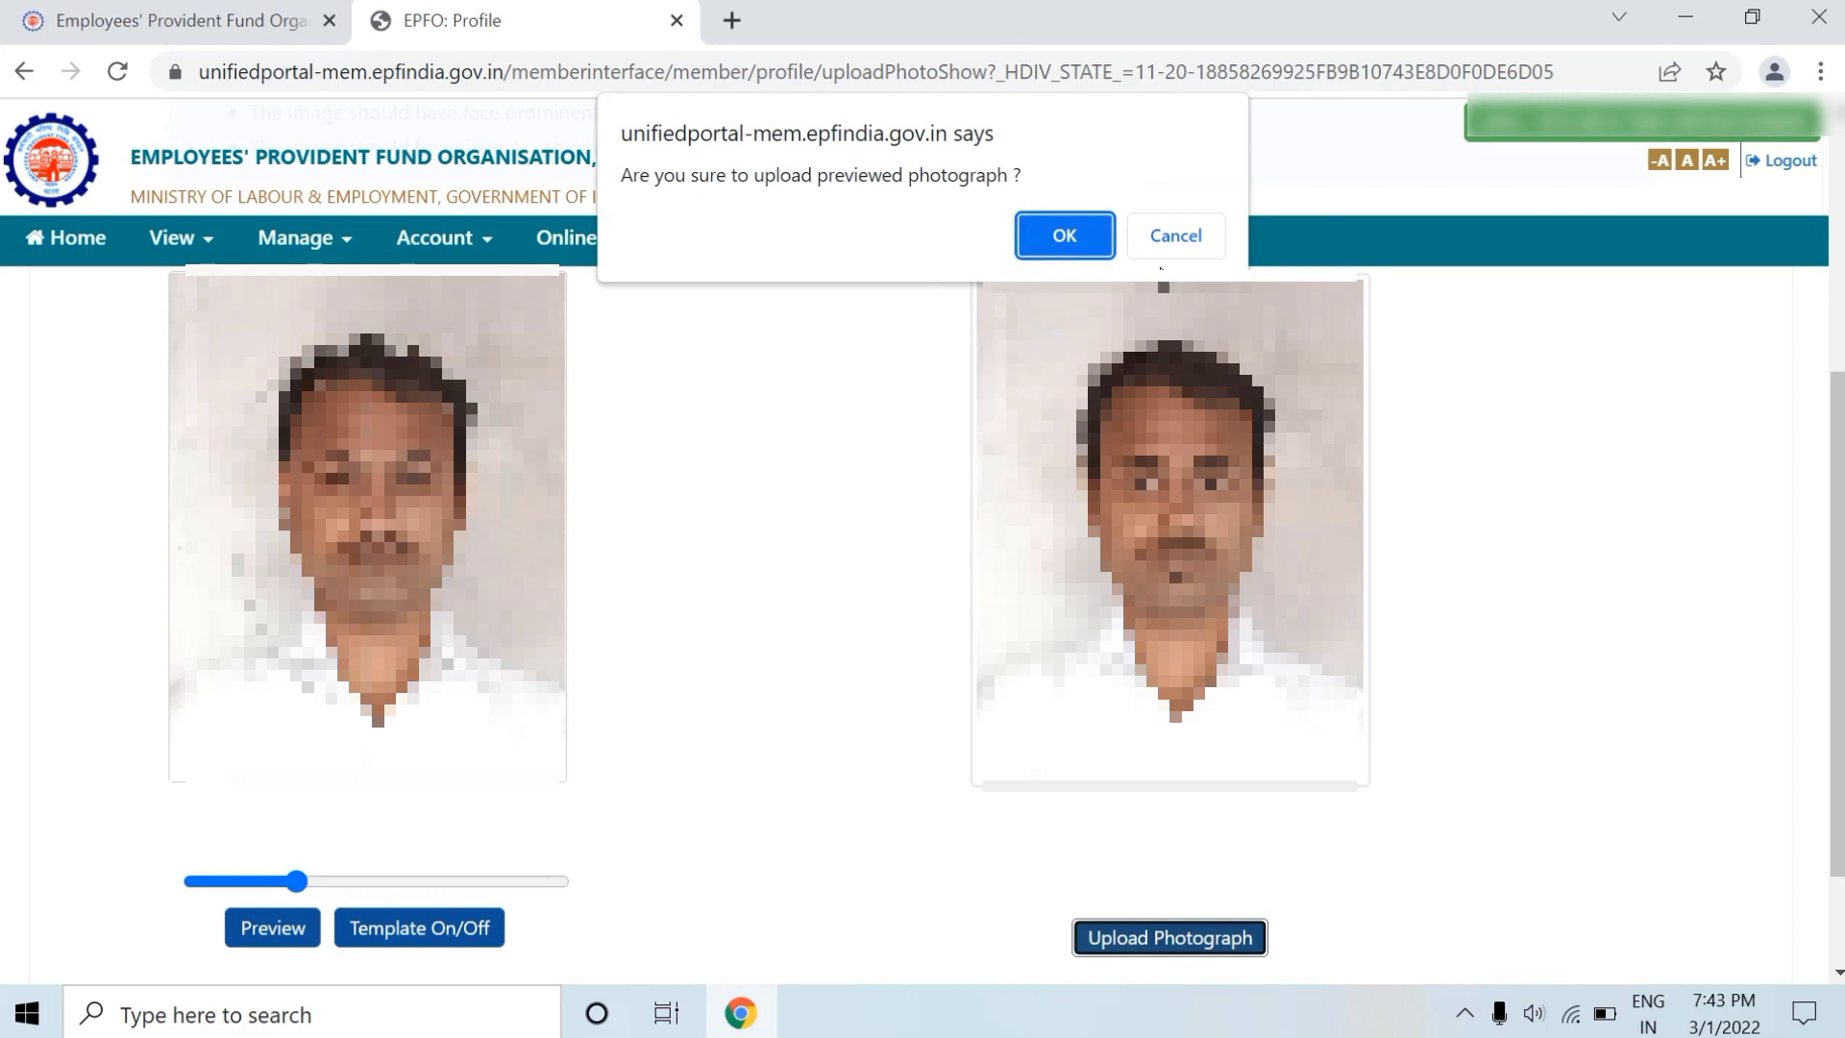
- Confirm the upload of the previewed profile photograph and open the member's permanent address for editing
{"action": "left_click", "coordinate": [1065, 236]}
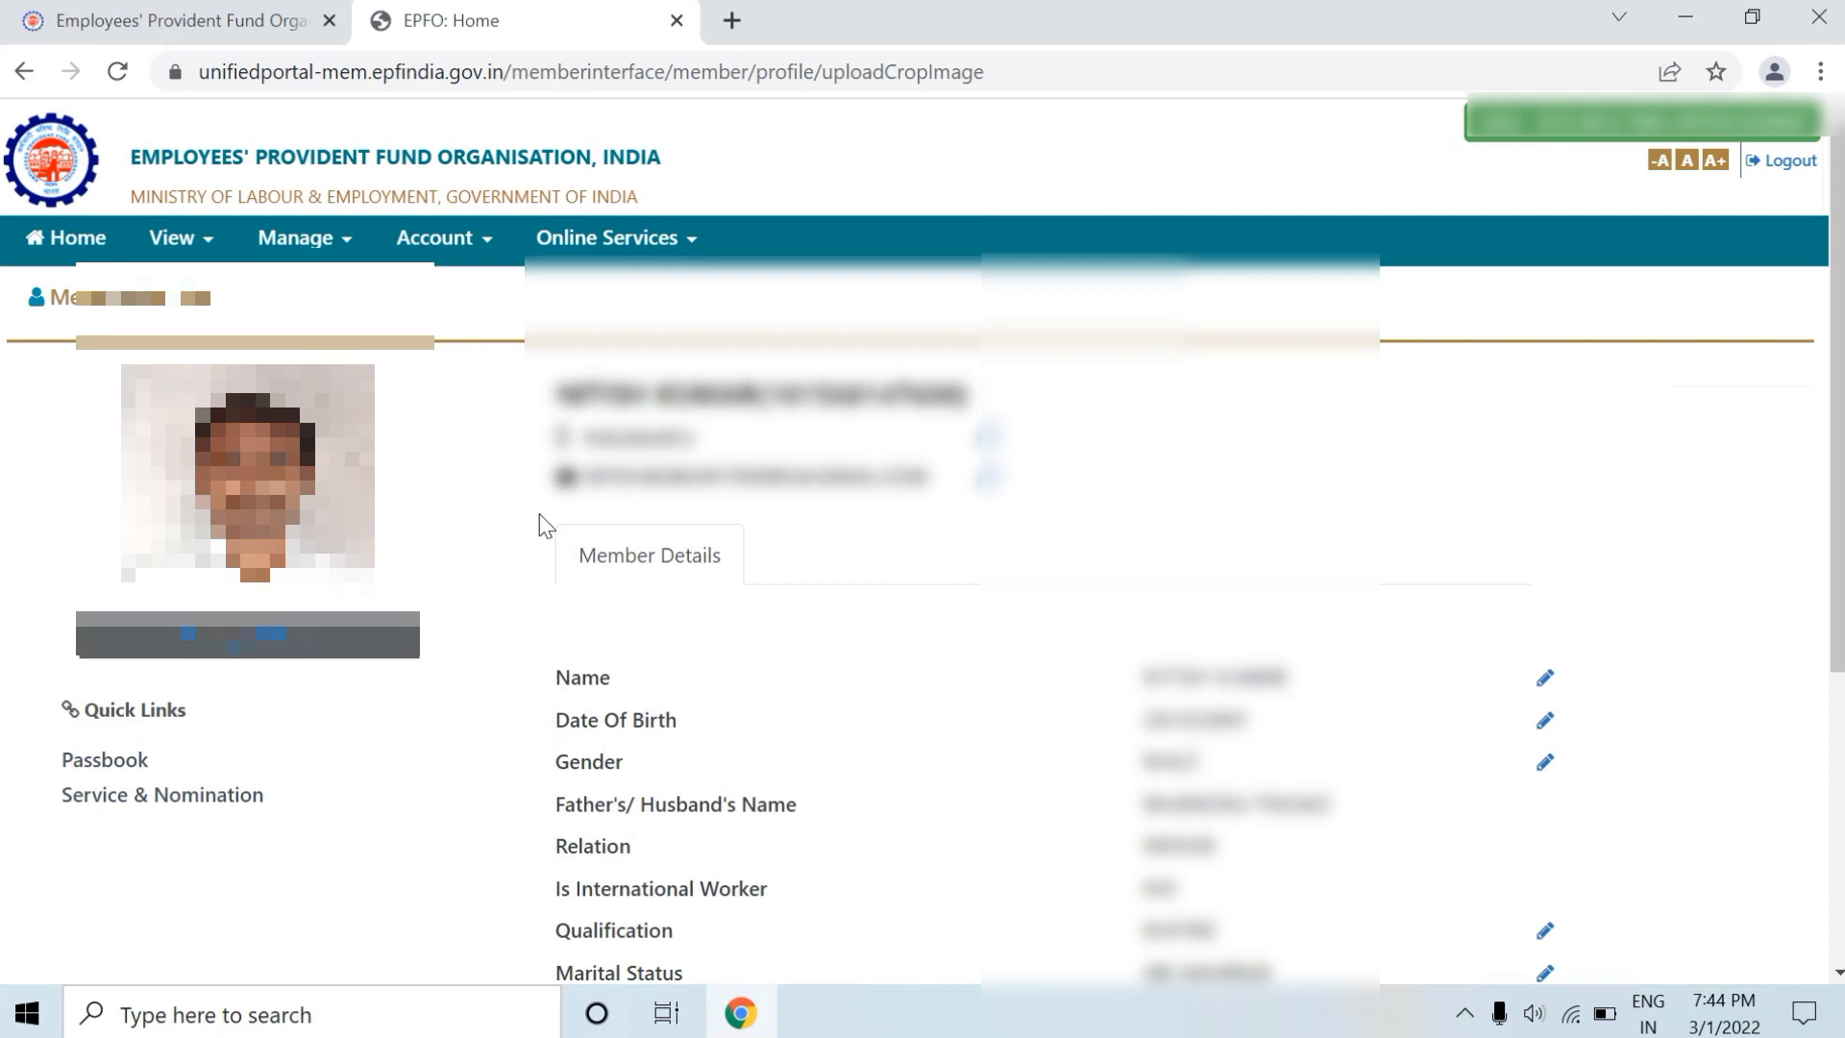
{"action": "scroll", "coordinate": [706, 471], "scroll_direction": "down", "scroll_amount": 5}
{"action": "scroll", "coordinate": [706, 471], "scroll_direction": "up", "scroll_amount": 2}
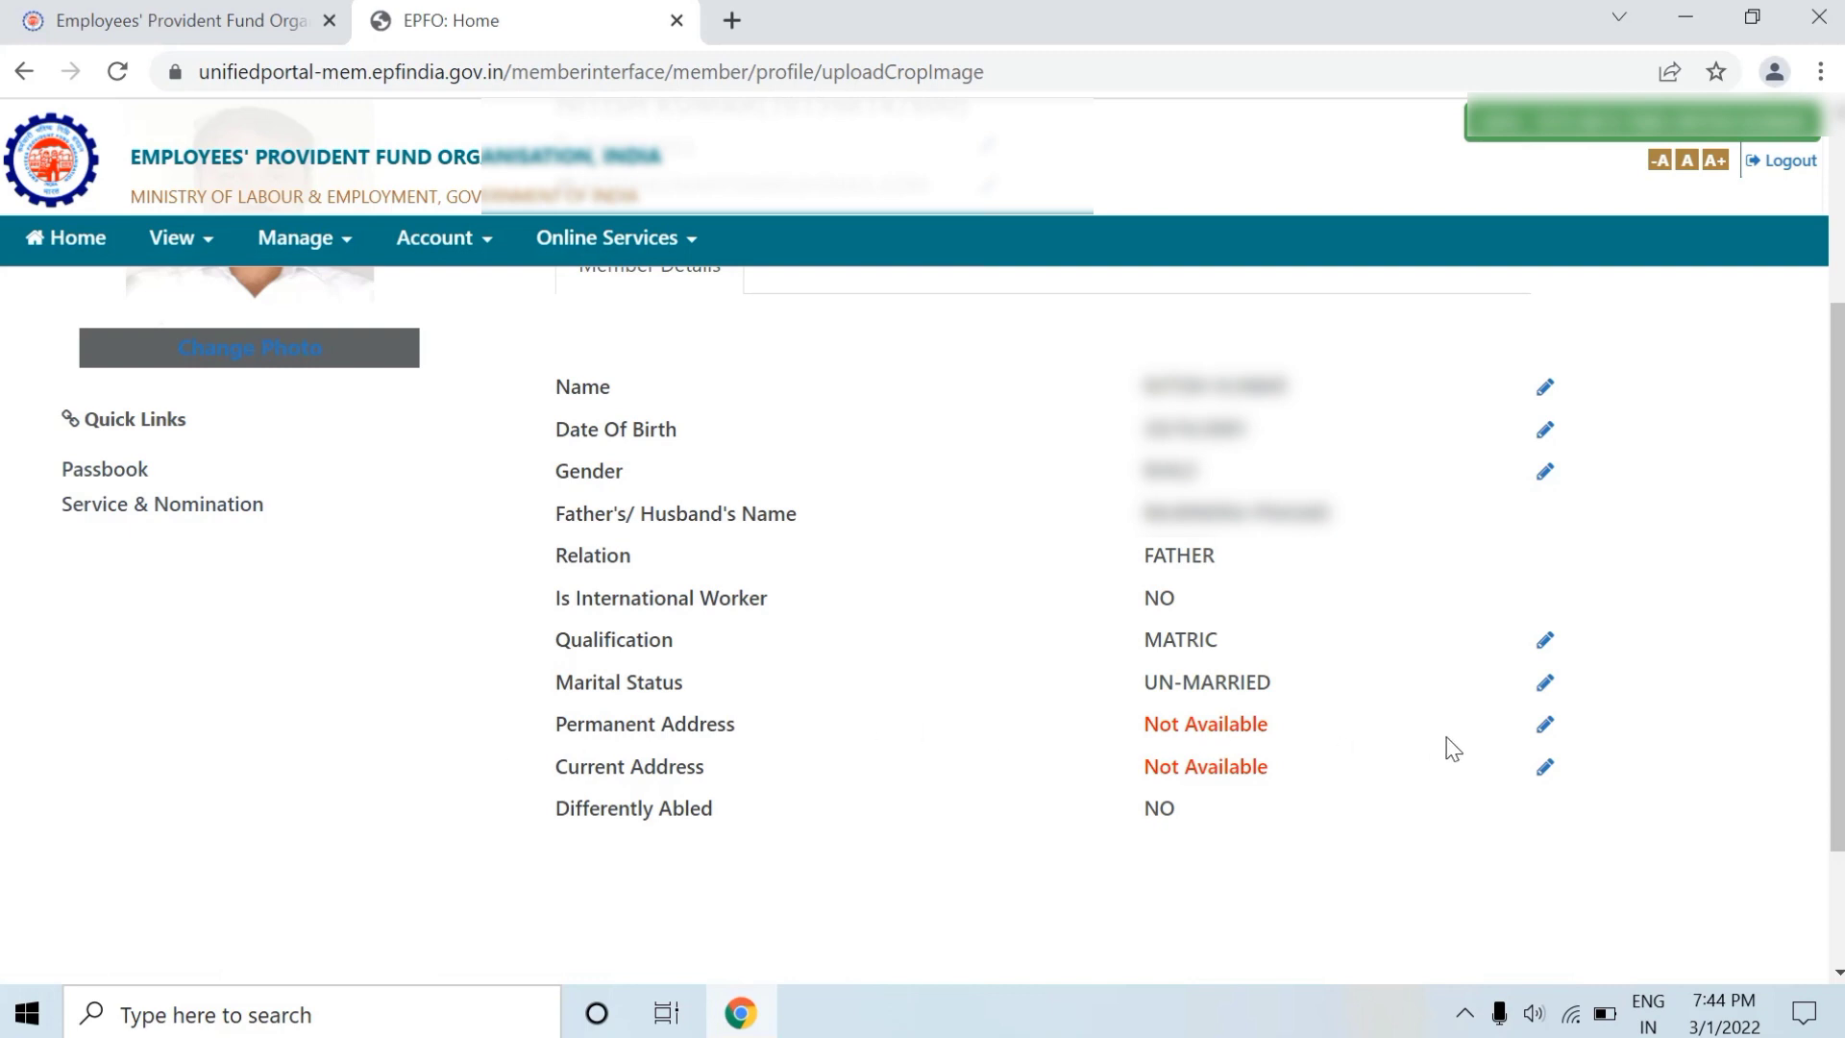
{"action": "left_click", "coordinate": [1543, 726]}
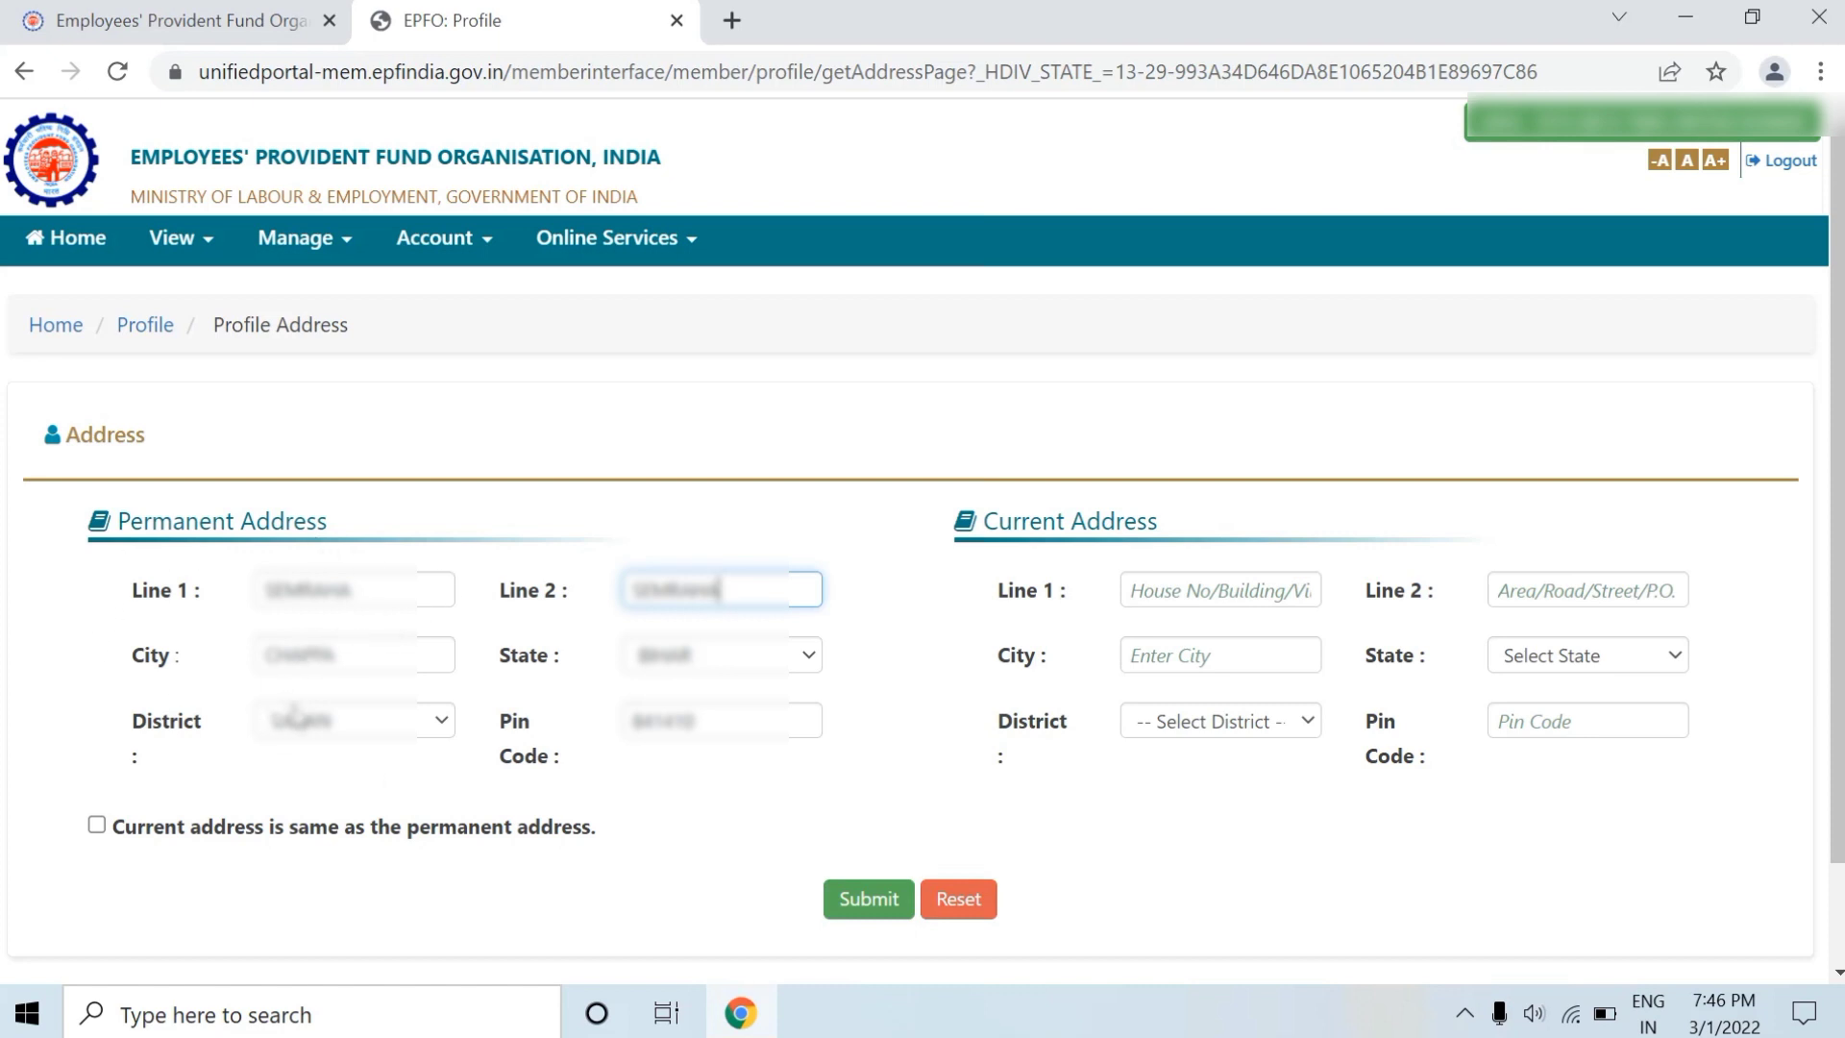
- Complete the permanent address, mark the current address as the same as the permanent one, and submit the address details
{"action": "left_click", "coordinate": [325, 655]}
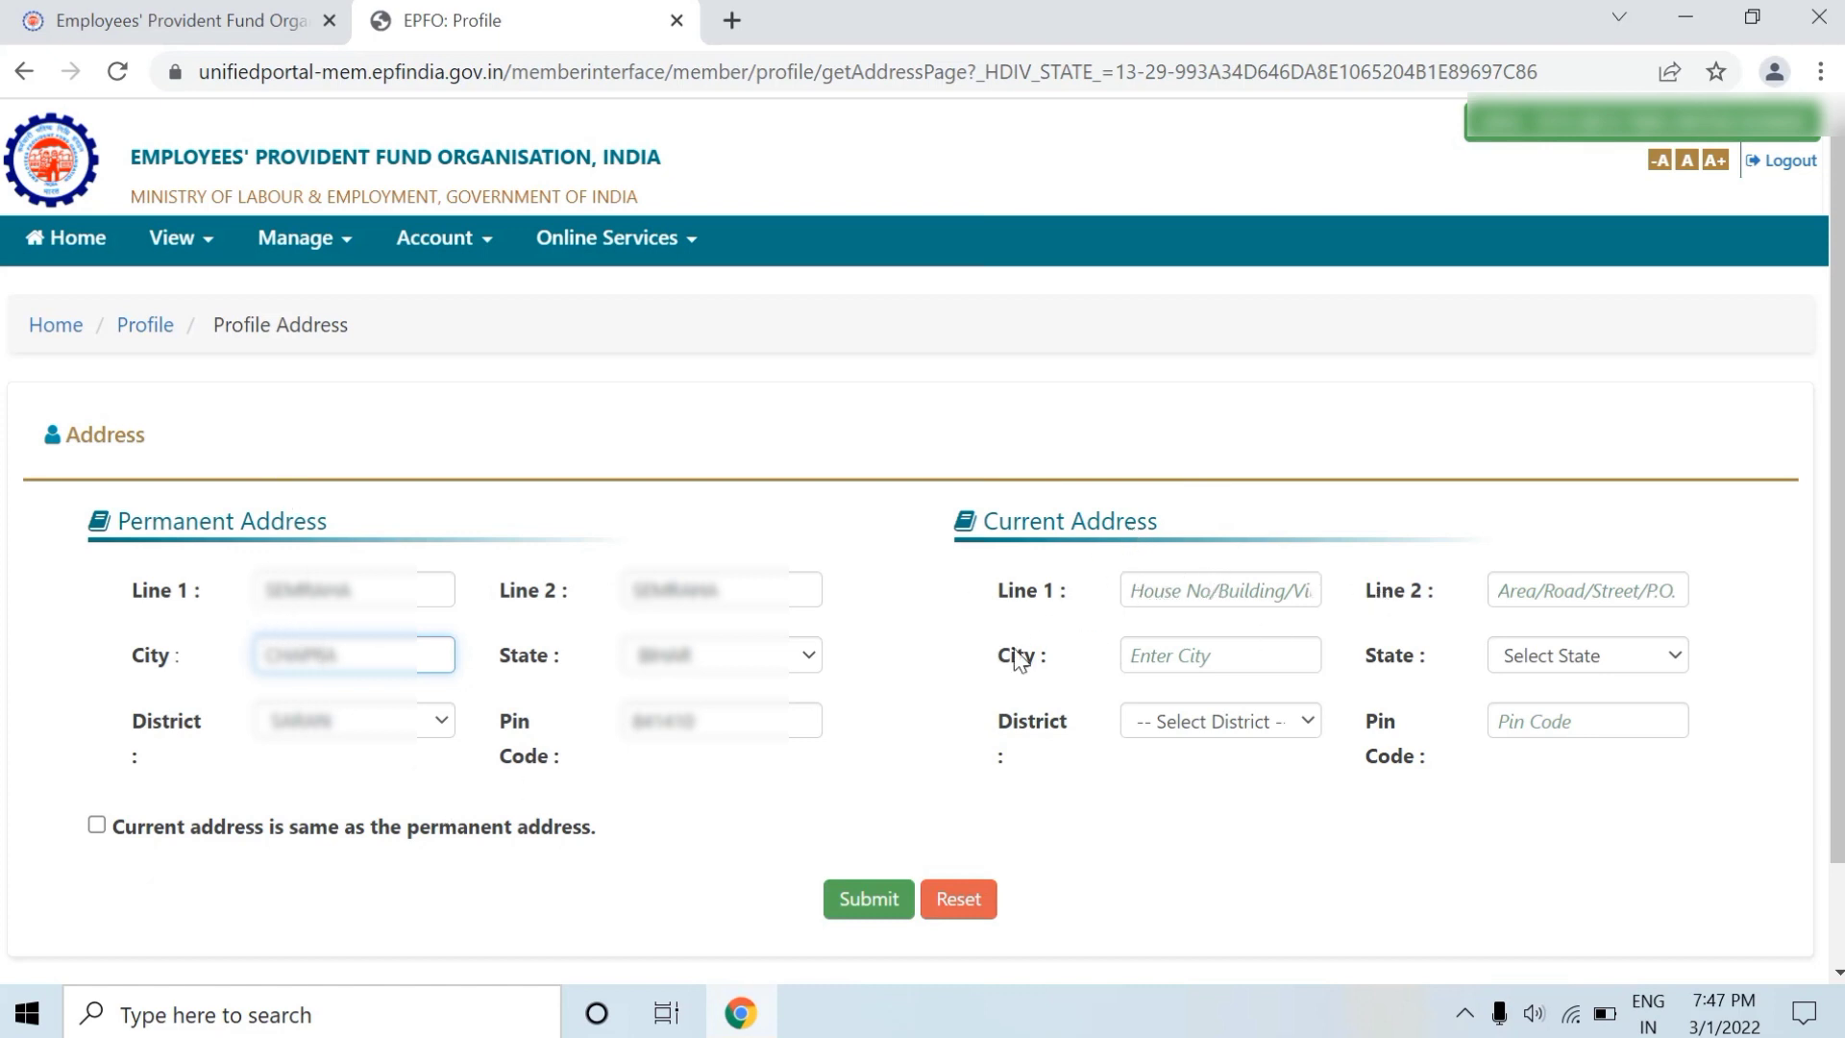
{"action": "left_click", "coordinate": [98, 826]}
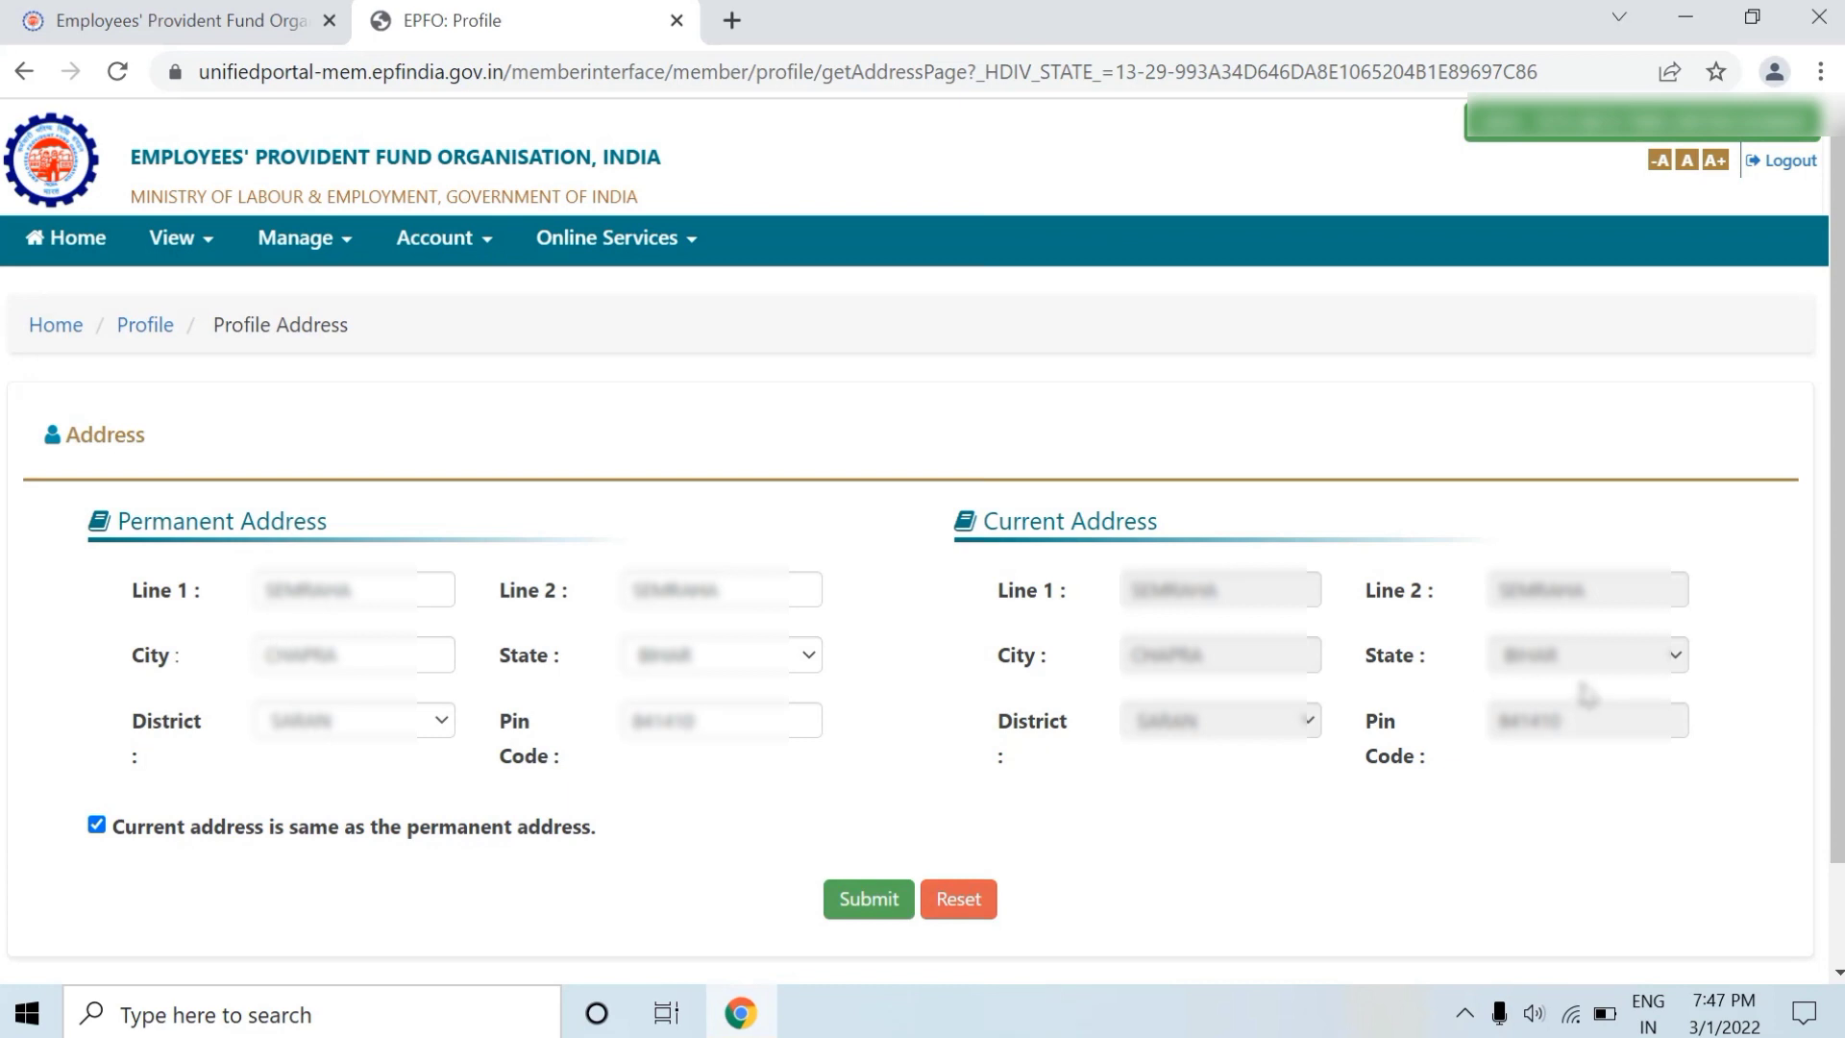
{"action": "left_click", "coordinate": [858, 903]}
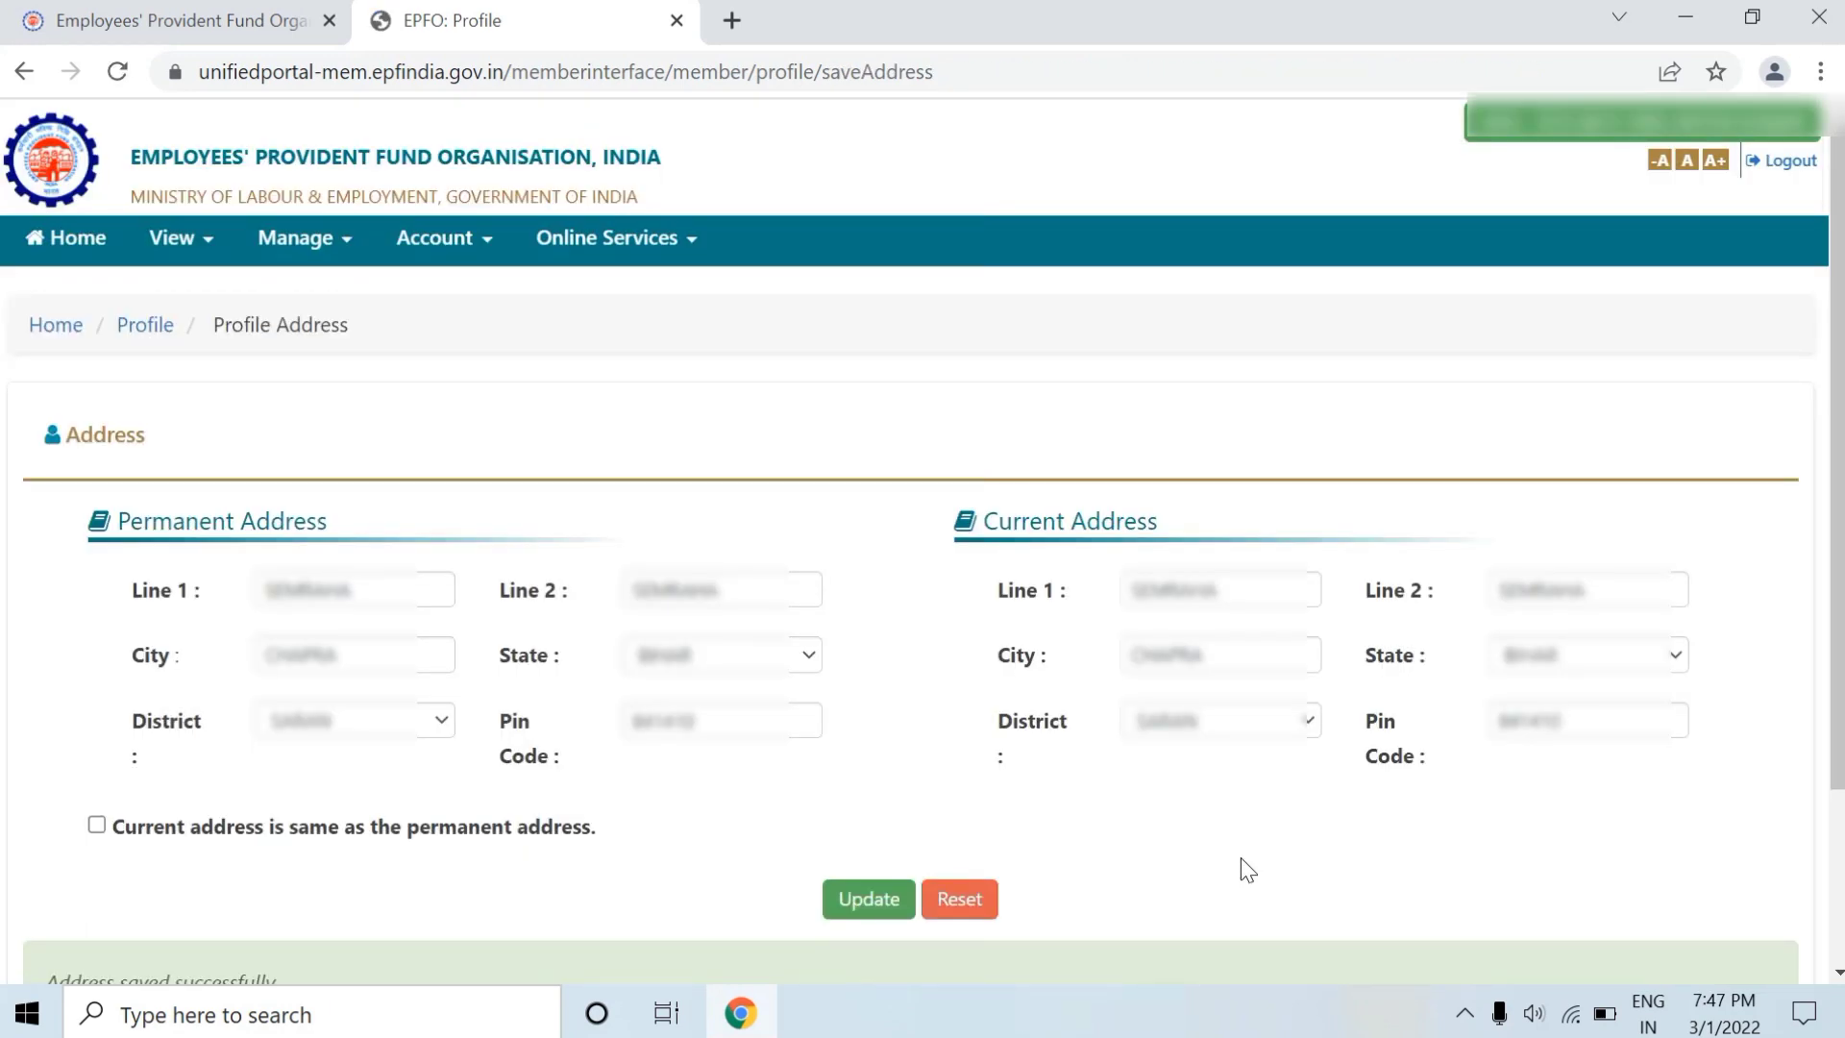
{"action": "scroll", "coordinate": [1244, 870], "scroll_direction": "down", "scroll_amount": 2}
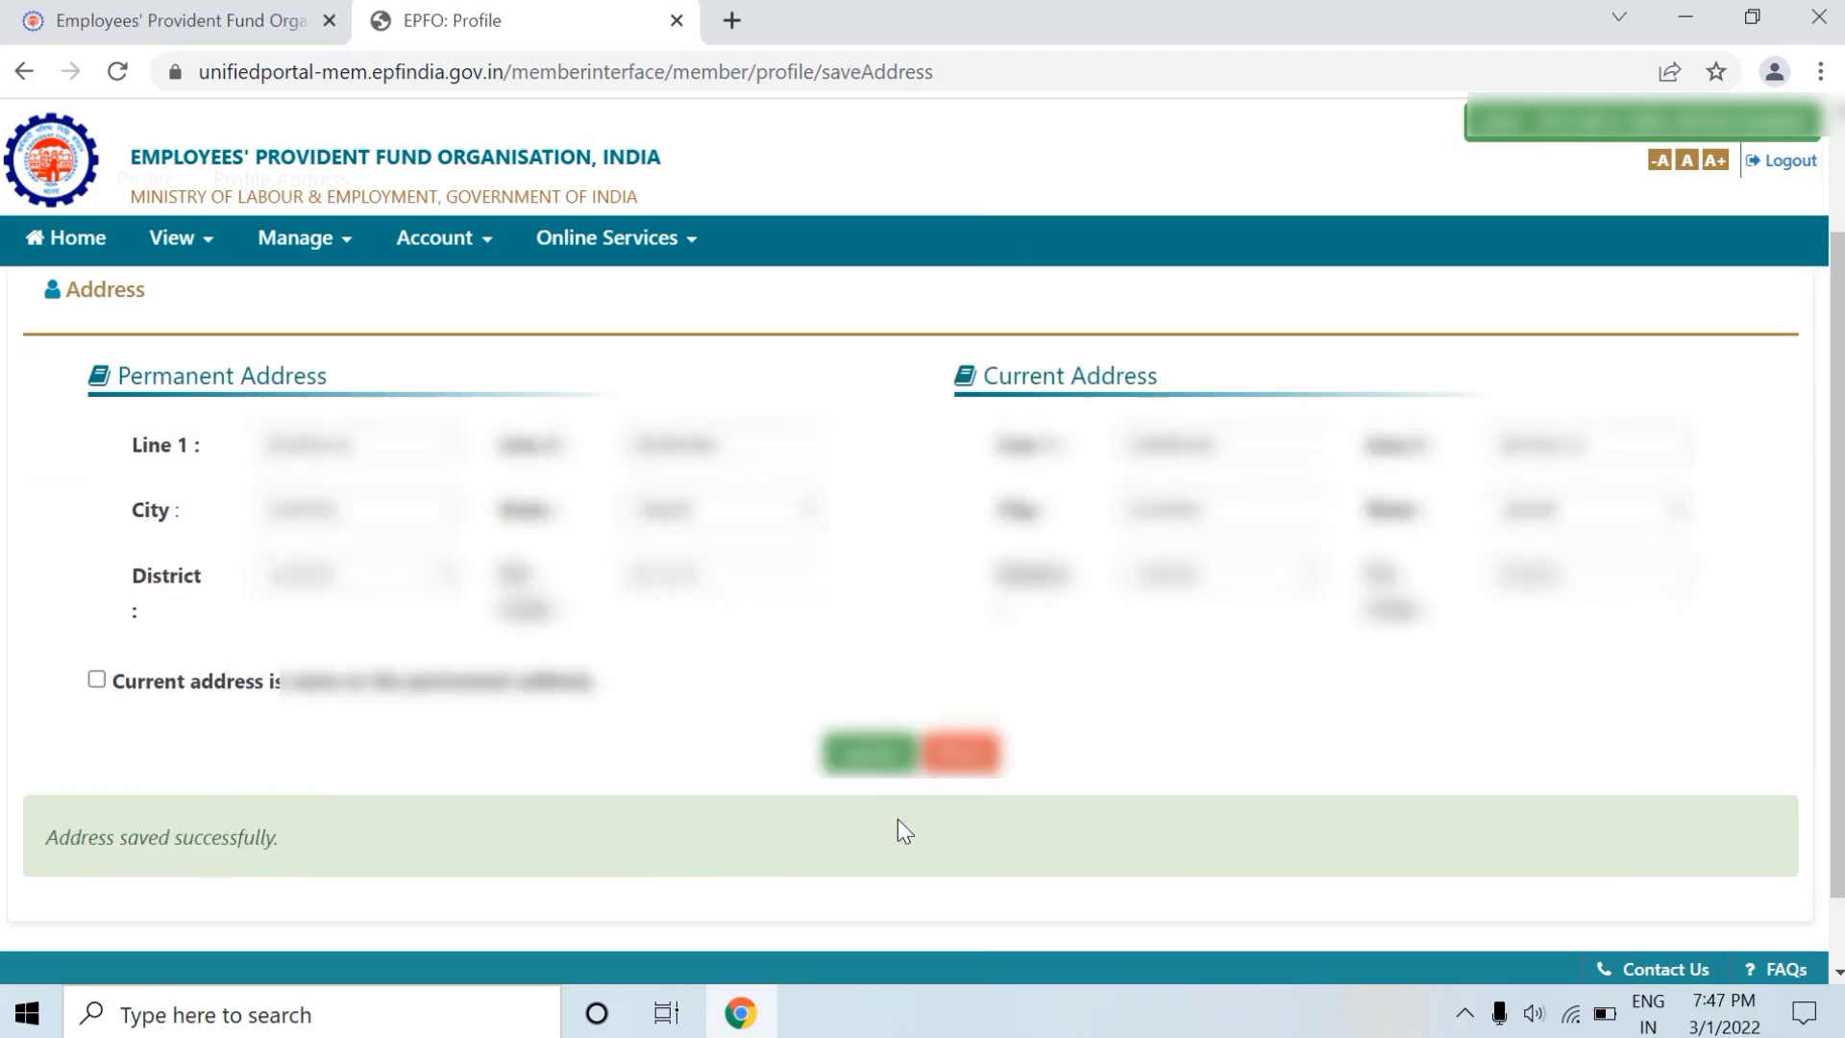
{"action": "left_click", "coordinate": [876, 764]}
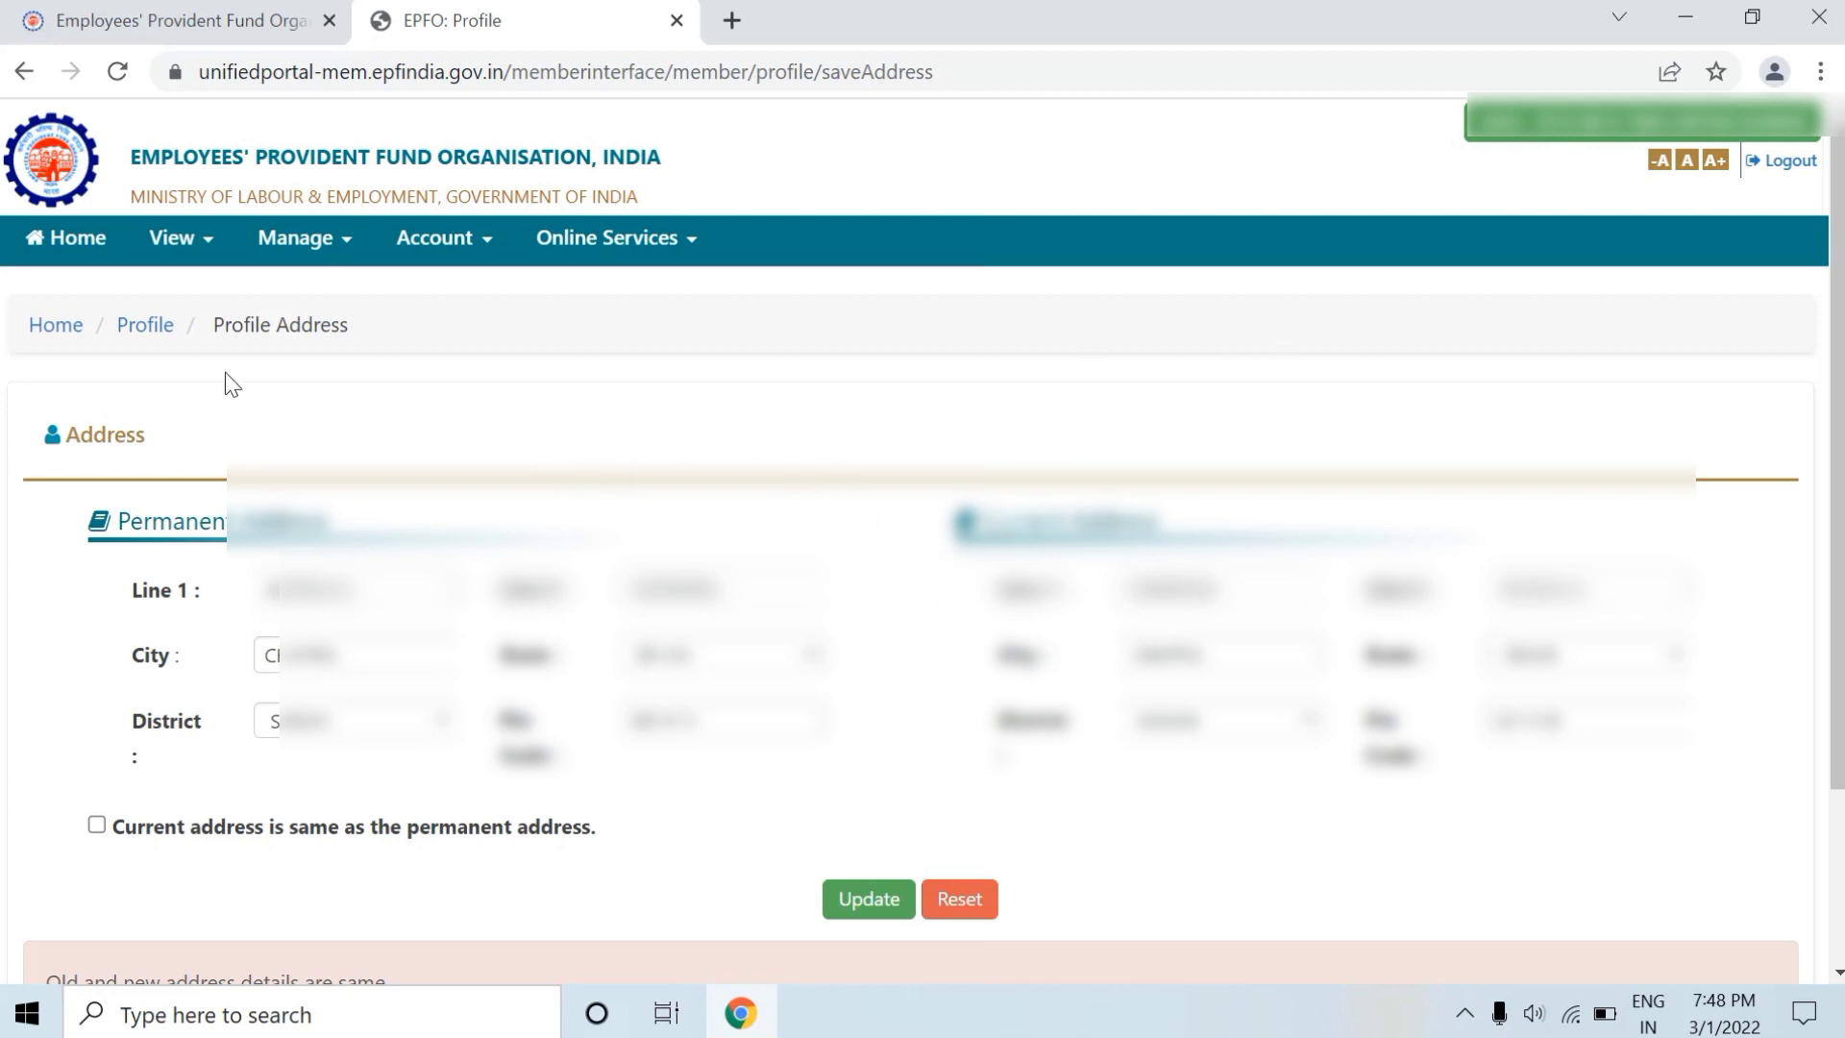
- Return to the member profile and review the permanent and current addresses listed there
{"action": "left_click", "coordinate": [146, 327]}
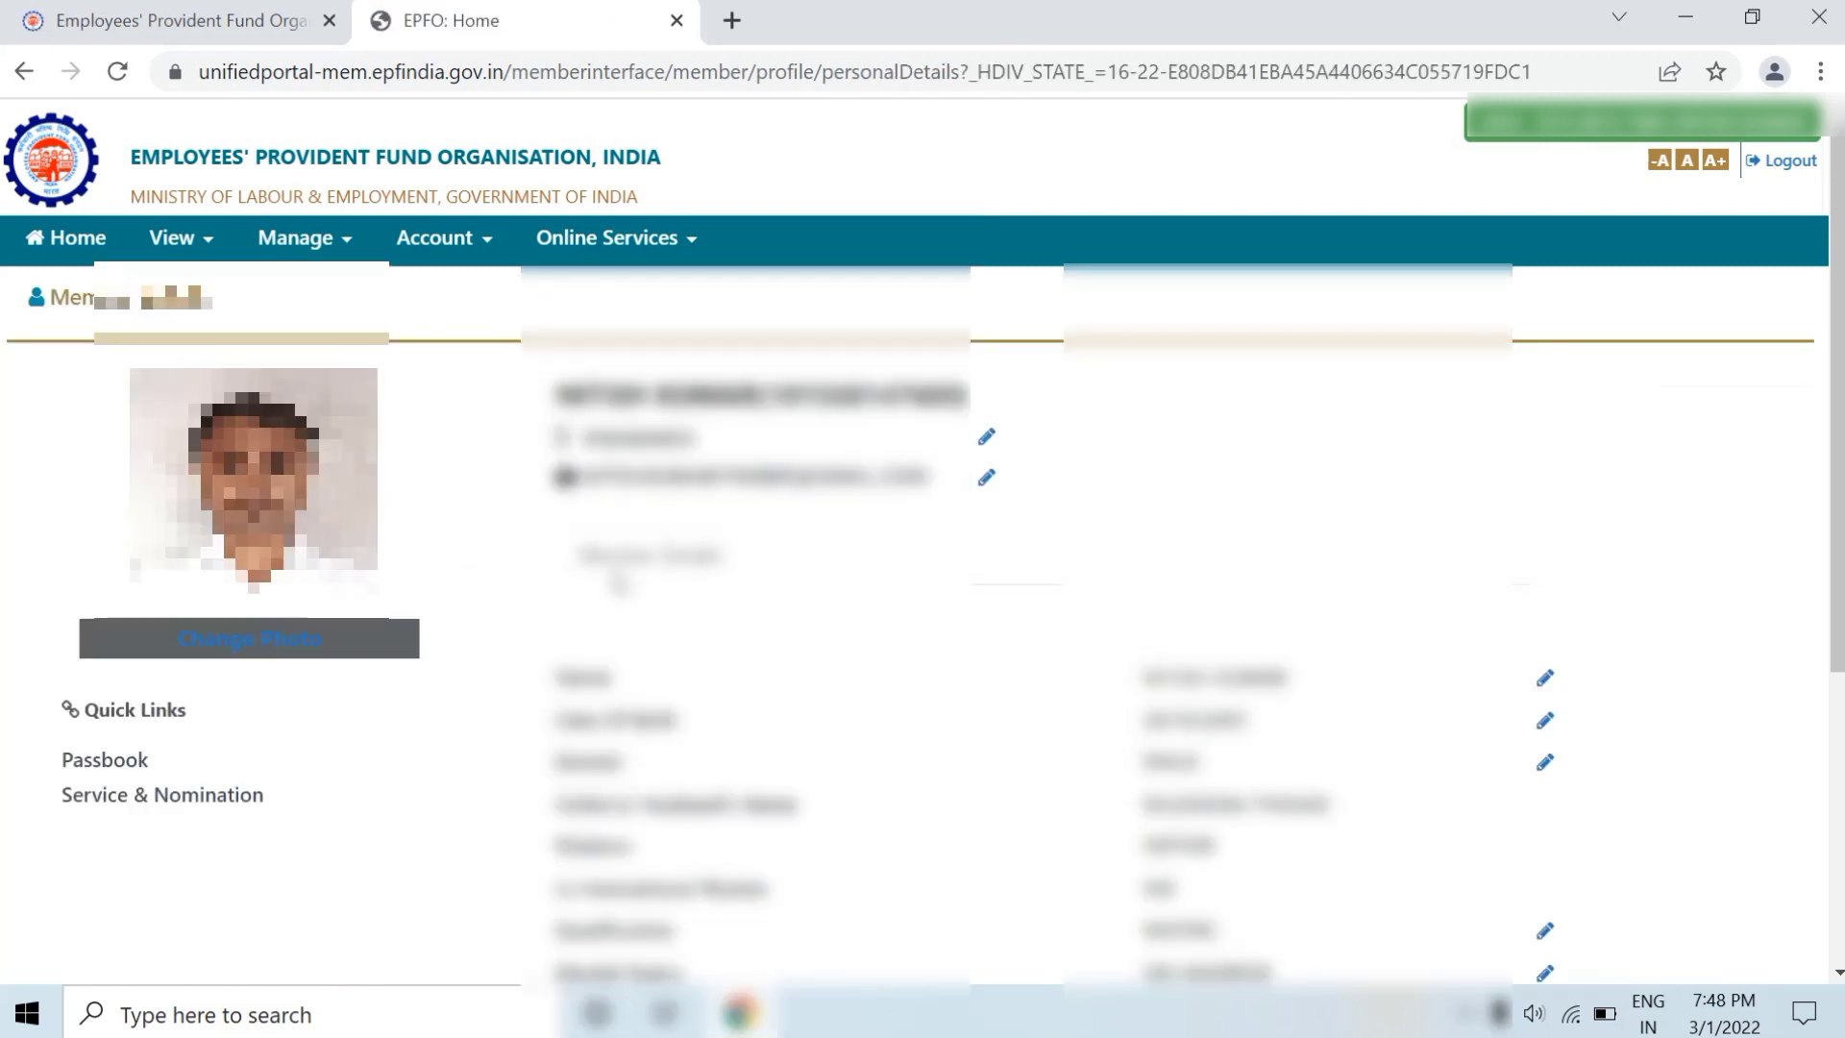
{"action": "scroll", "coordinate": [954, 615], "scroll_direction": "down", "scroll_amount": 4}
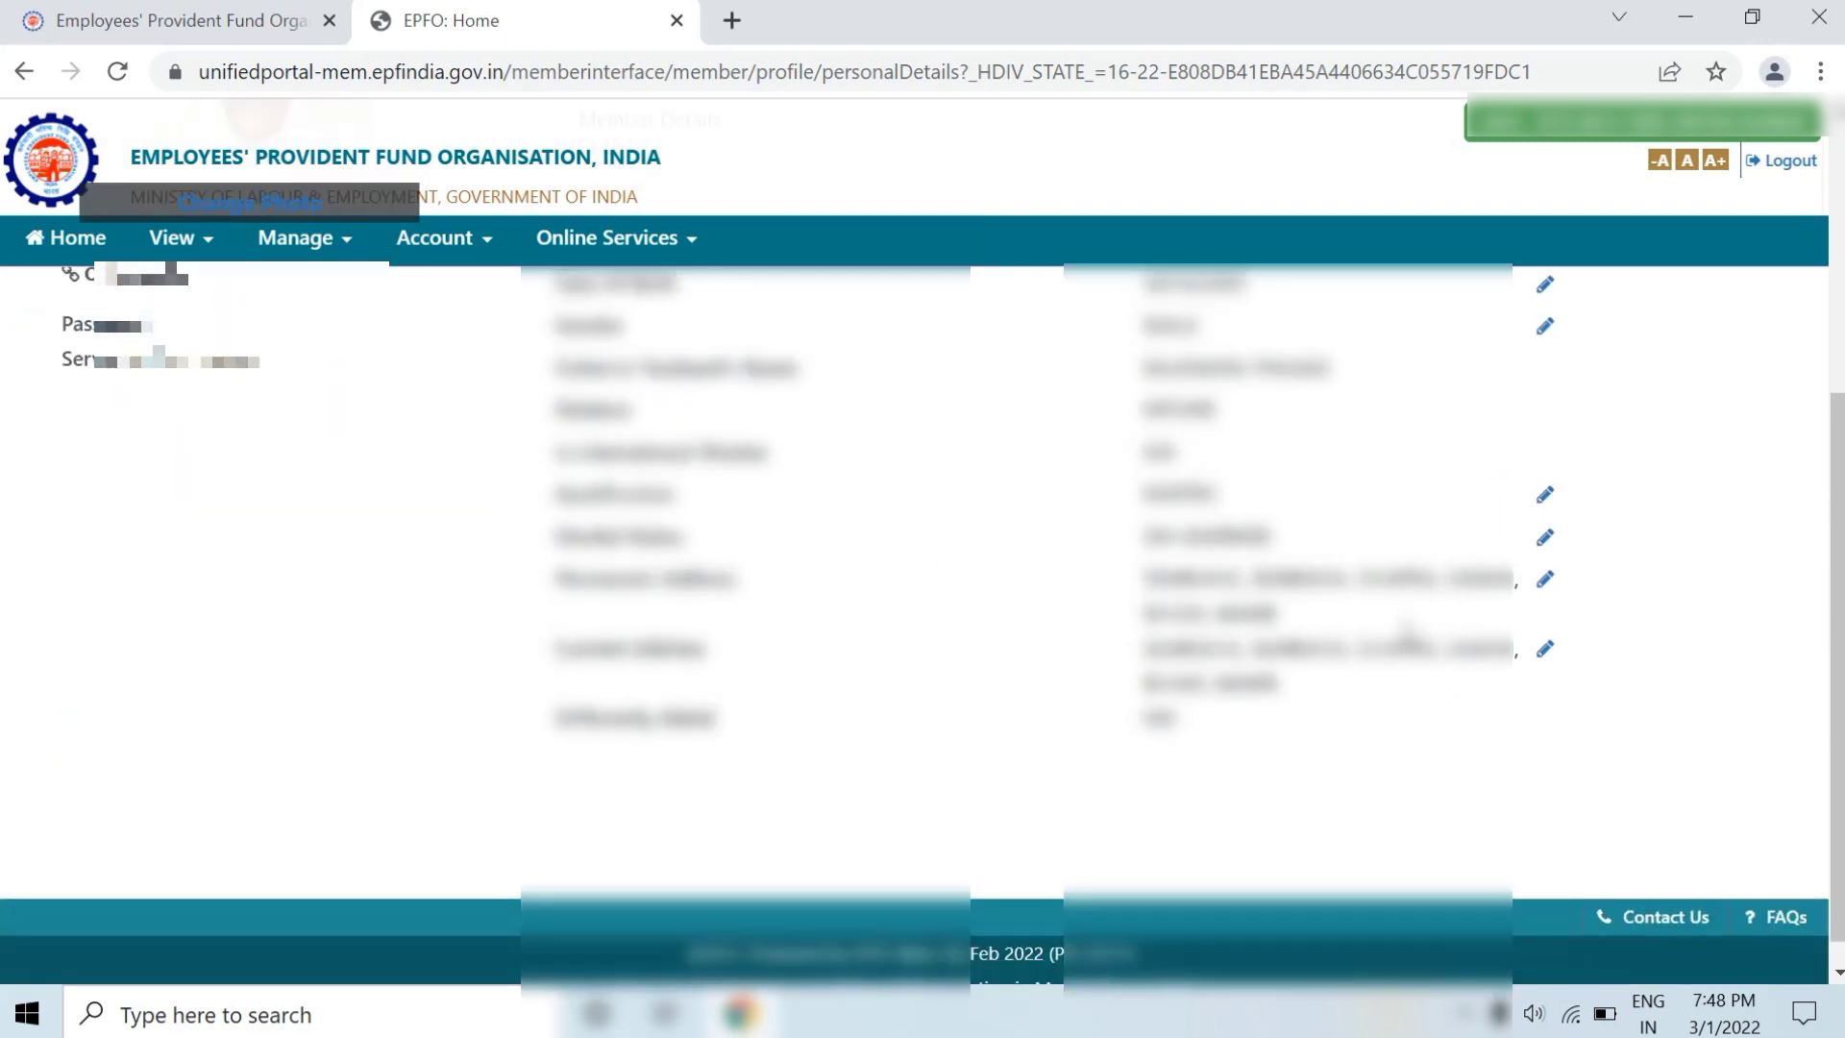
{"action": "scroll", "coordinate": [815, 619], "scroll_direction": "up", "scroll_amount": 5}
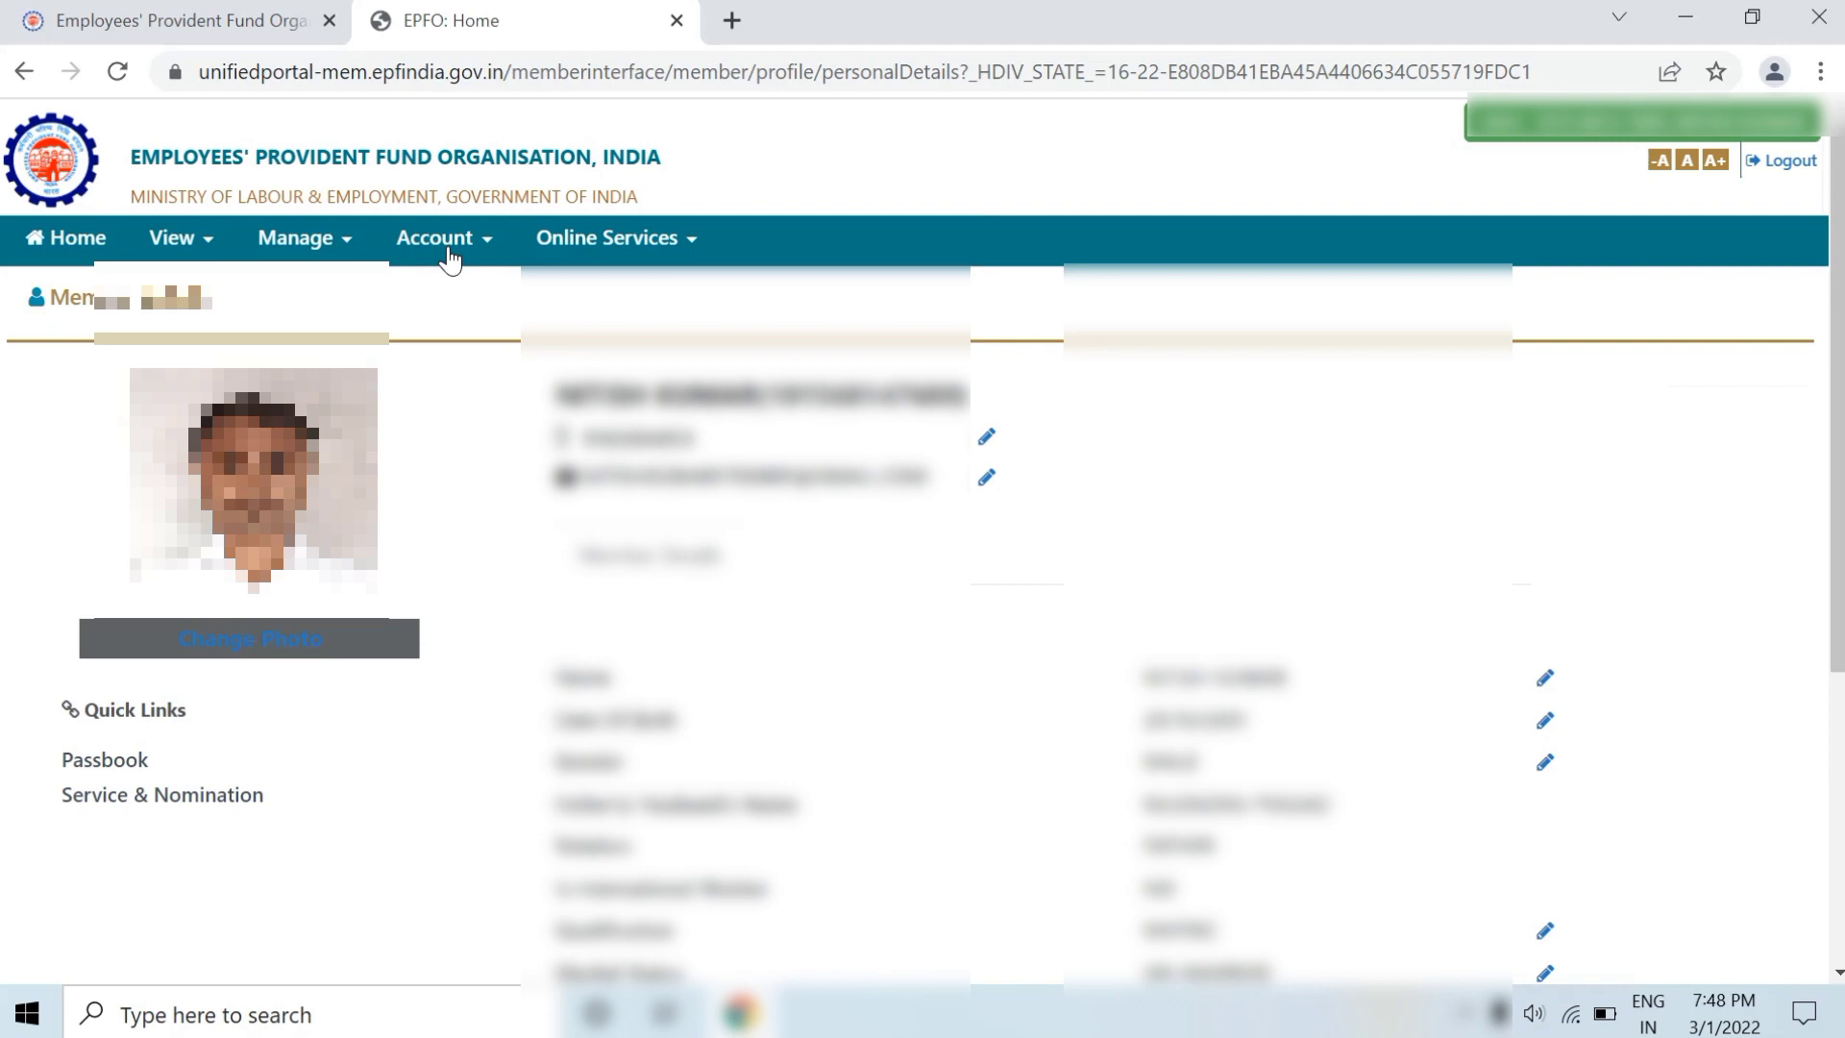
- Open E-Nomination and proceed with the member's profile details
{"action": "left_click", "coordinate": [338, 242]}
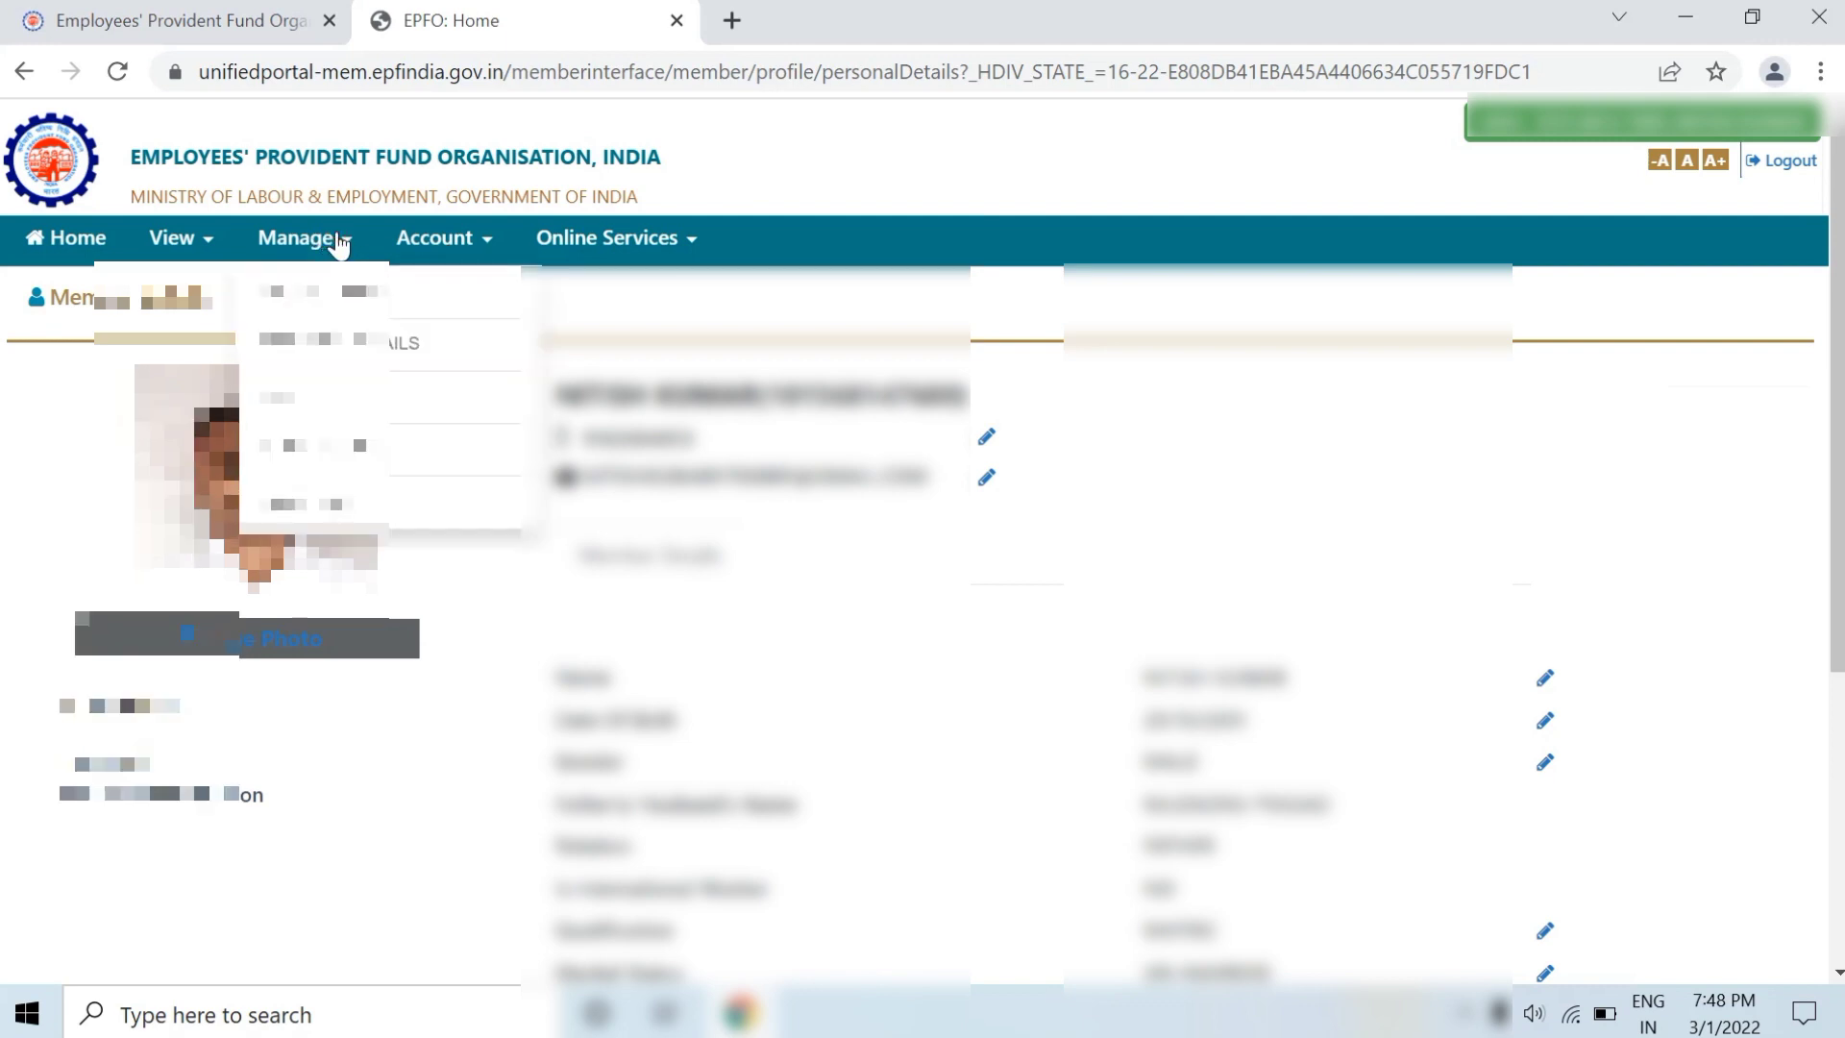
{"action": "left_click", "coordinate": [376, 453]}
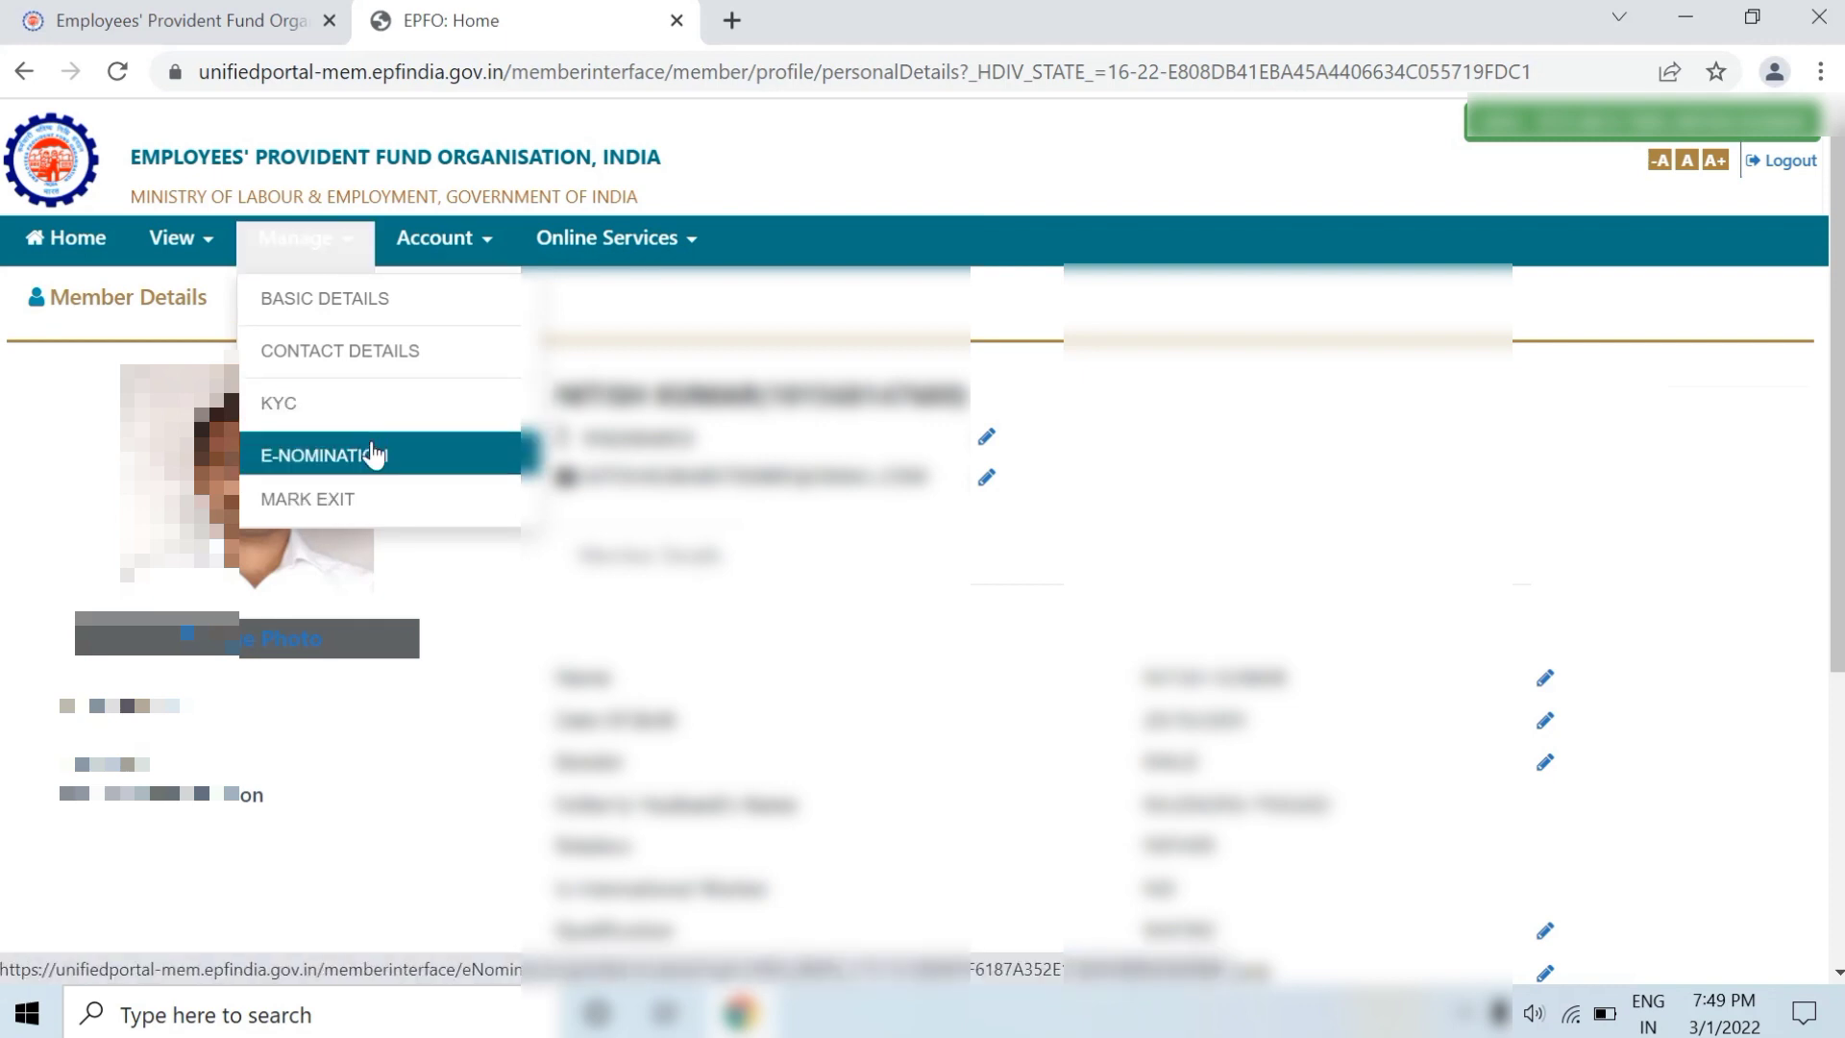
{"action": "left_click", "coordinate": [376, 452]}
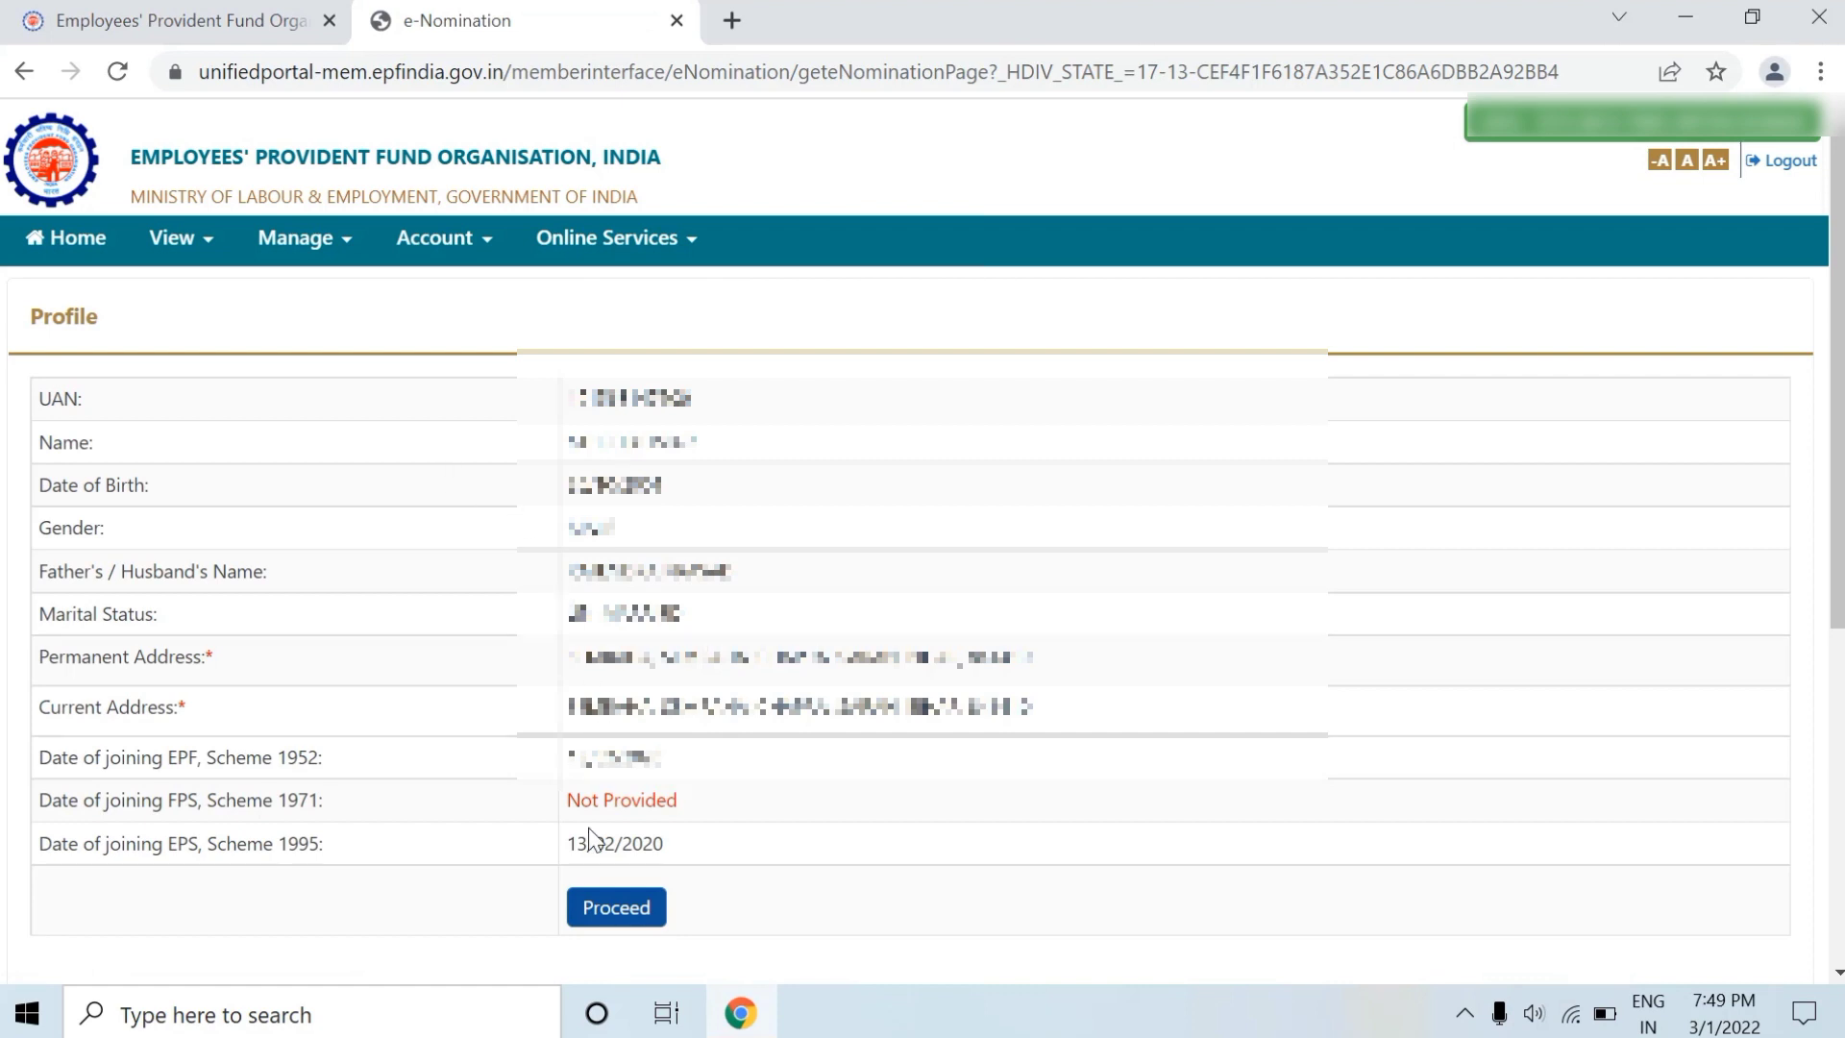
{"action": "left_click", "coordinate": [602, 913]}
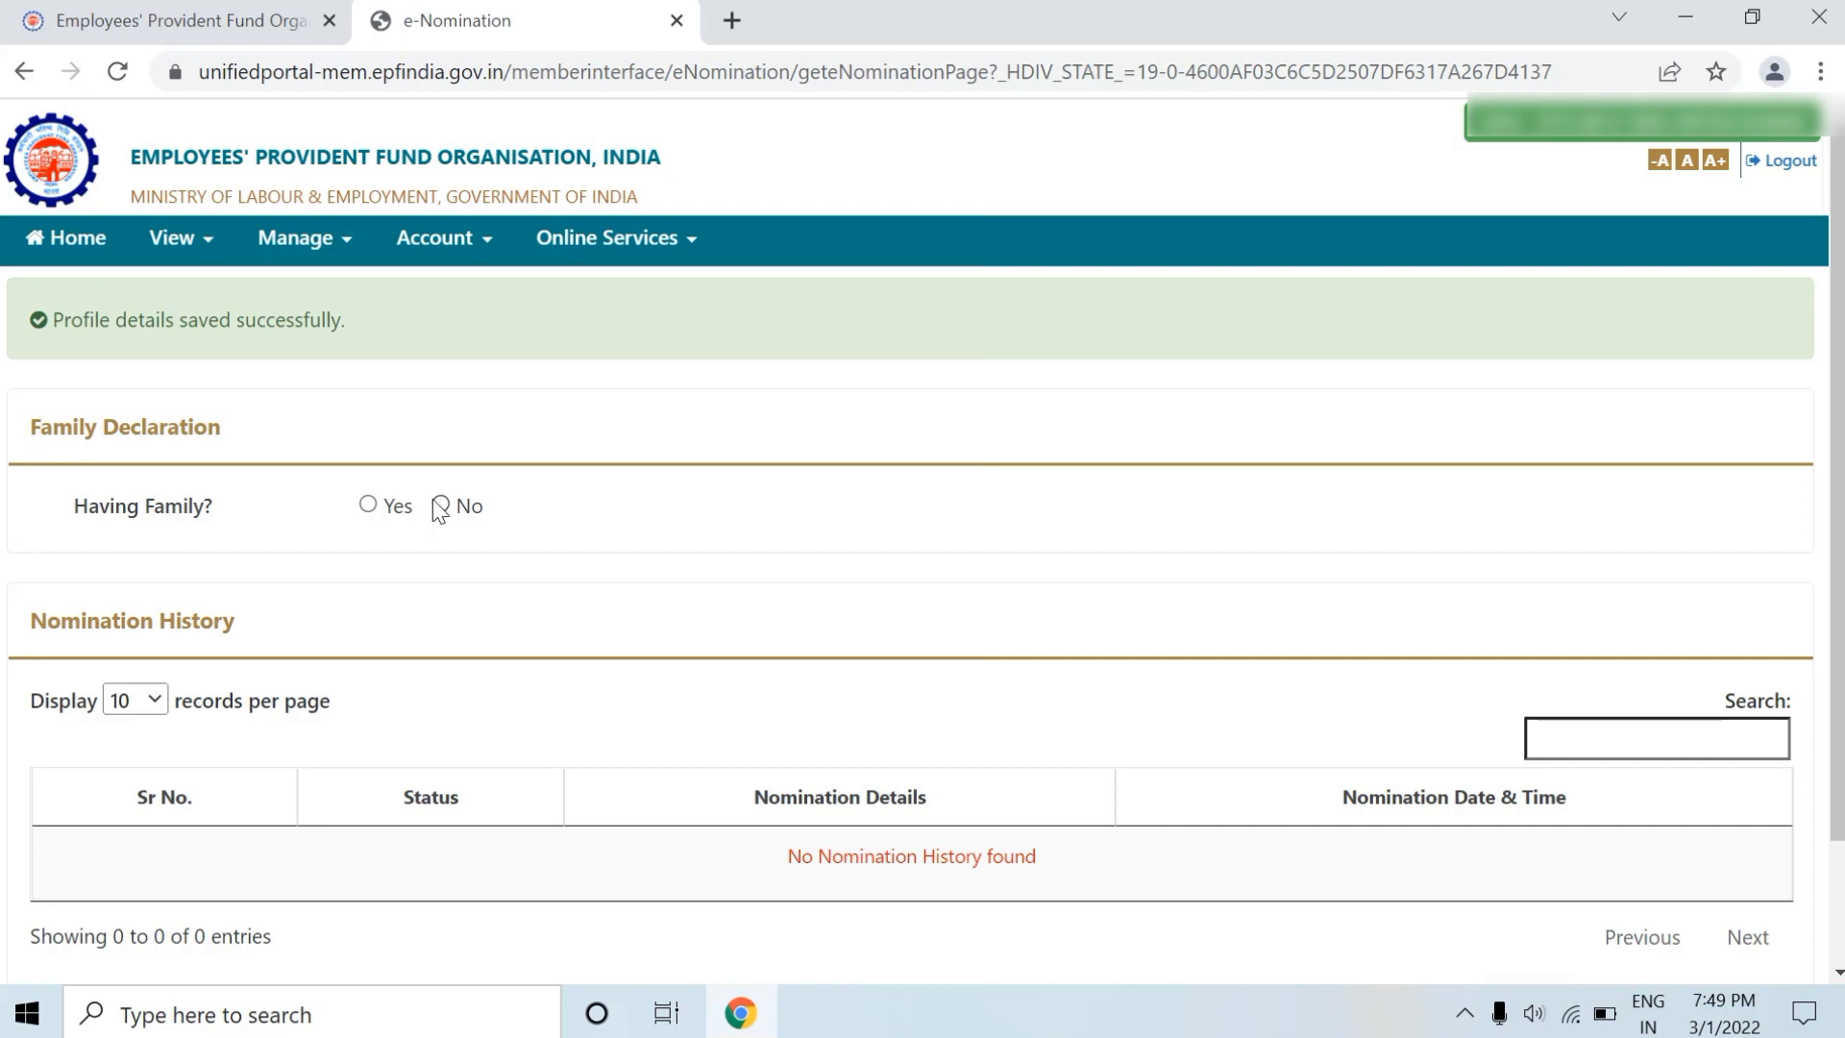
- Declare having family as Yes and mark the family member's address as the same as the member's
{"action": "left_click", "coordinate": [368, 508]}
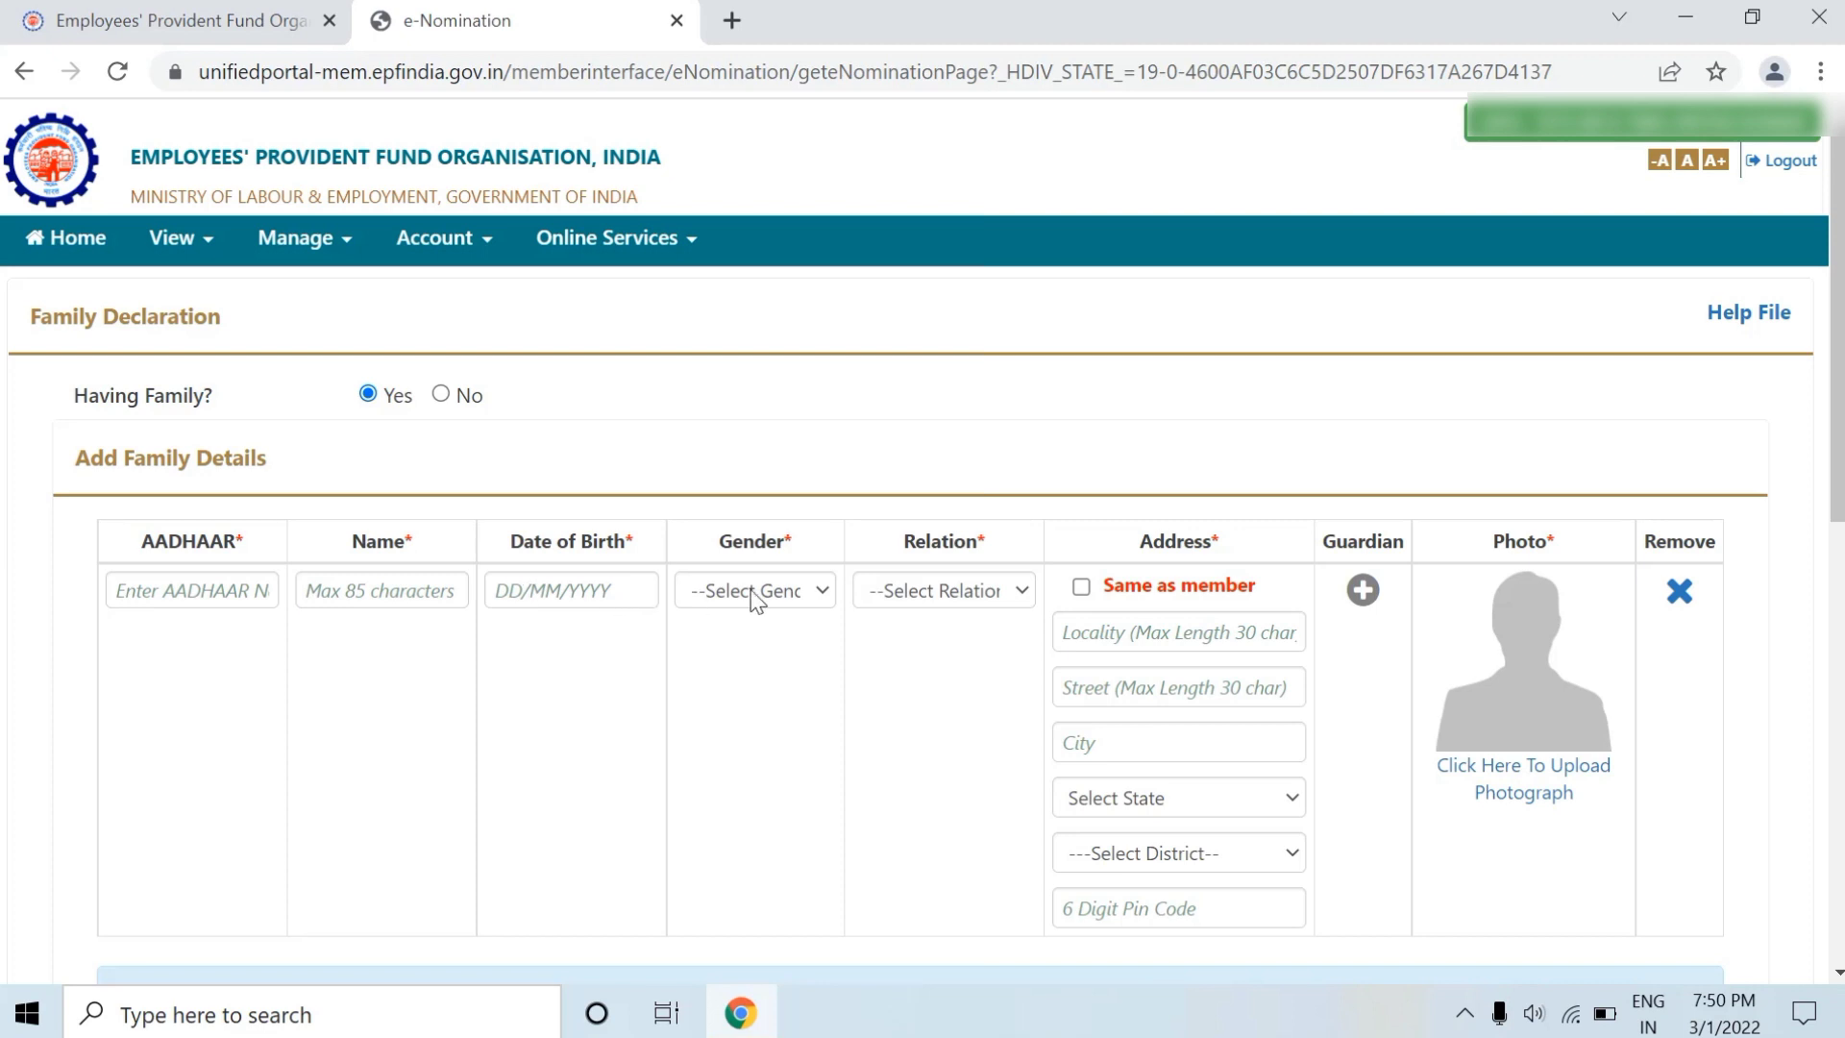
{"action": "left_click", "coordinate": [907, 592]}
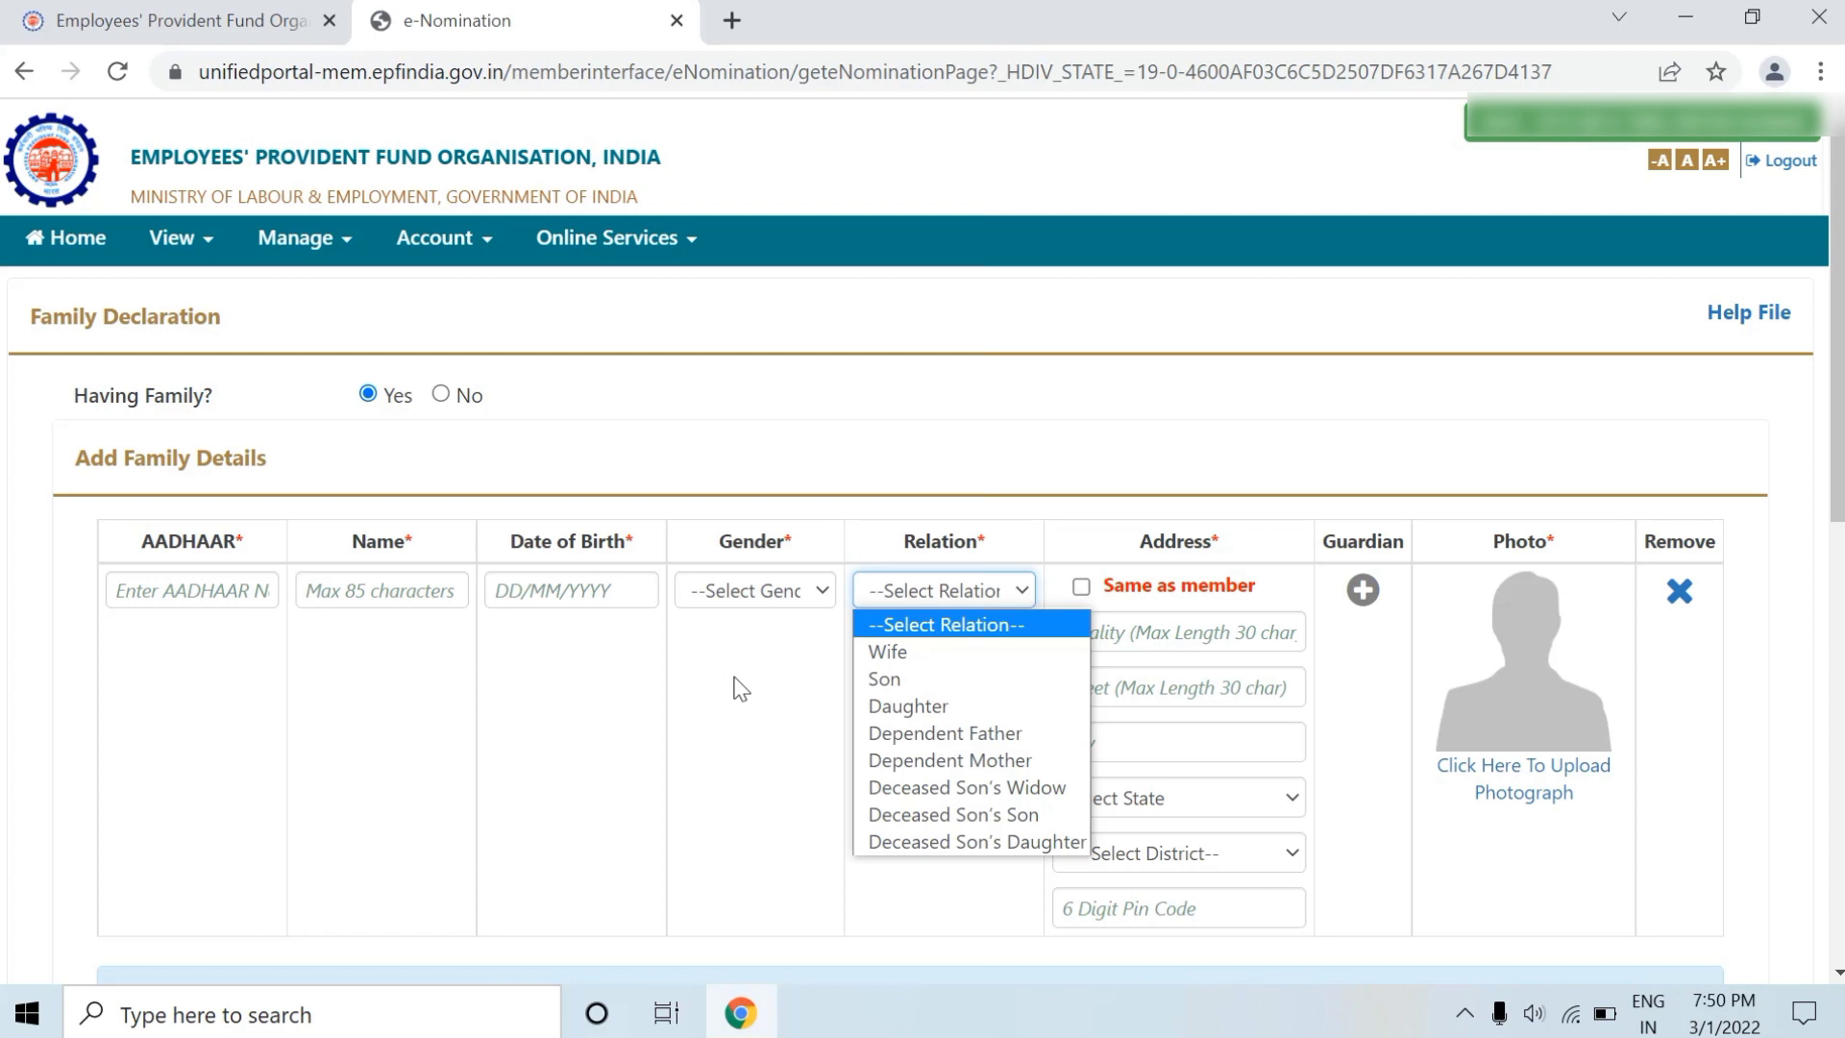
{"action": "left_click", "coordinate": [732, 677]}
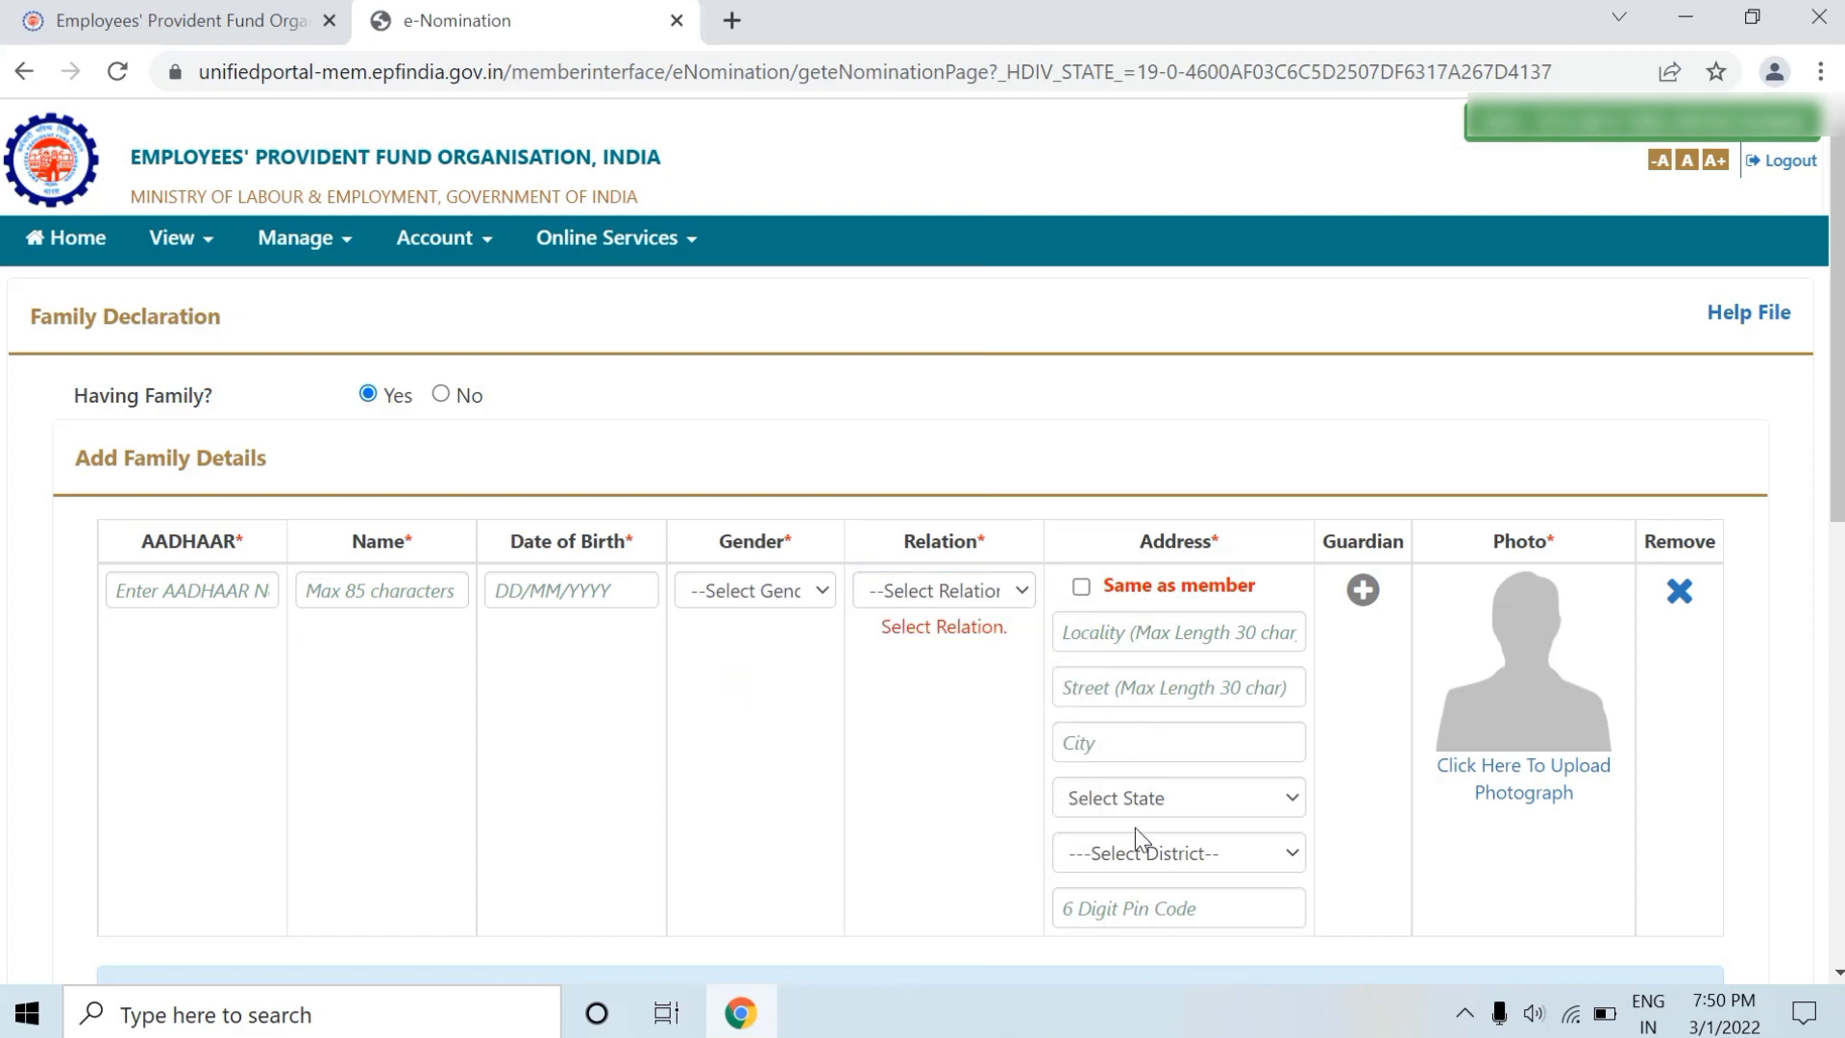
{"action": "left_click", "coordinate": [1081, 593]}
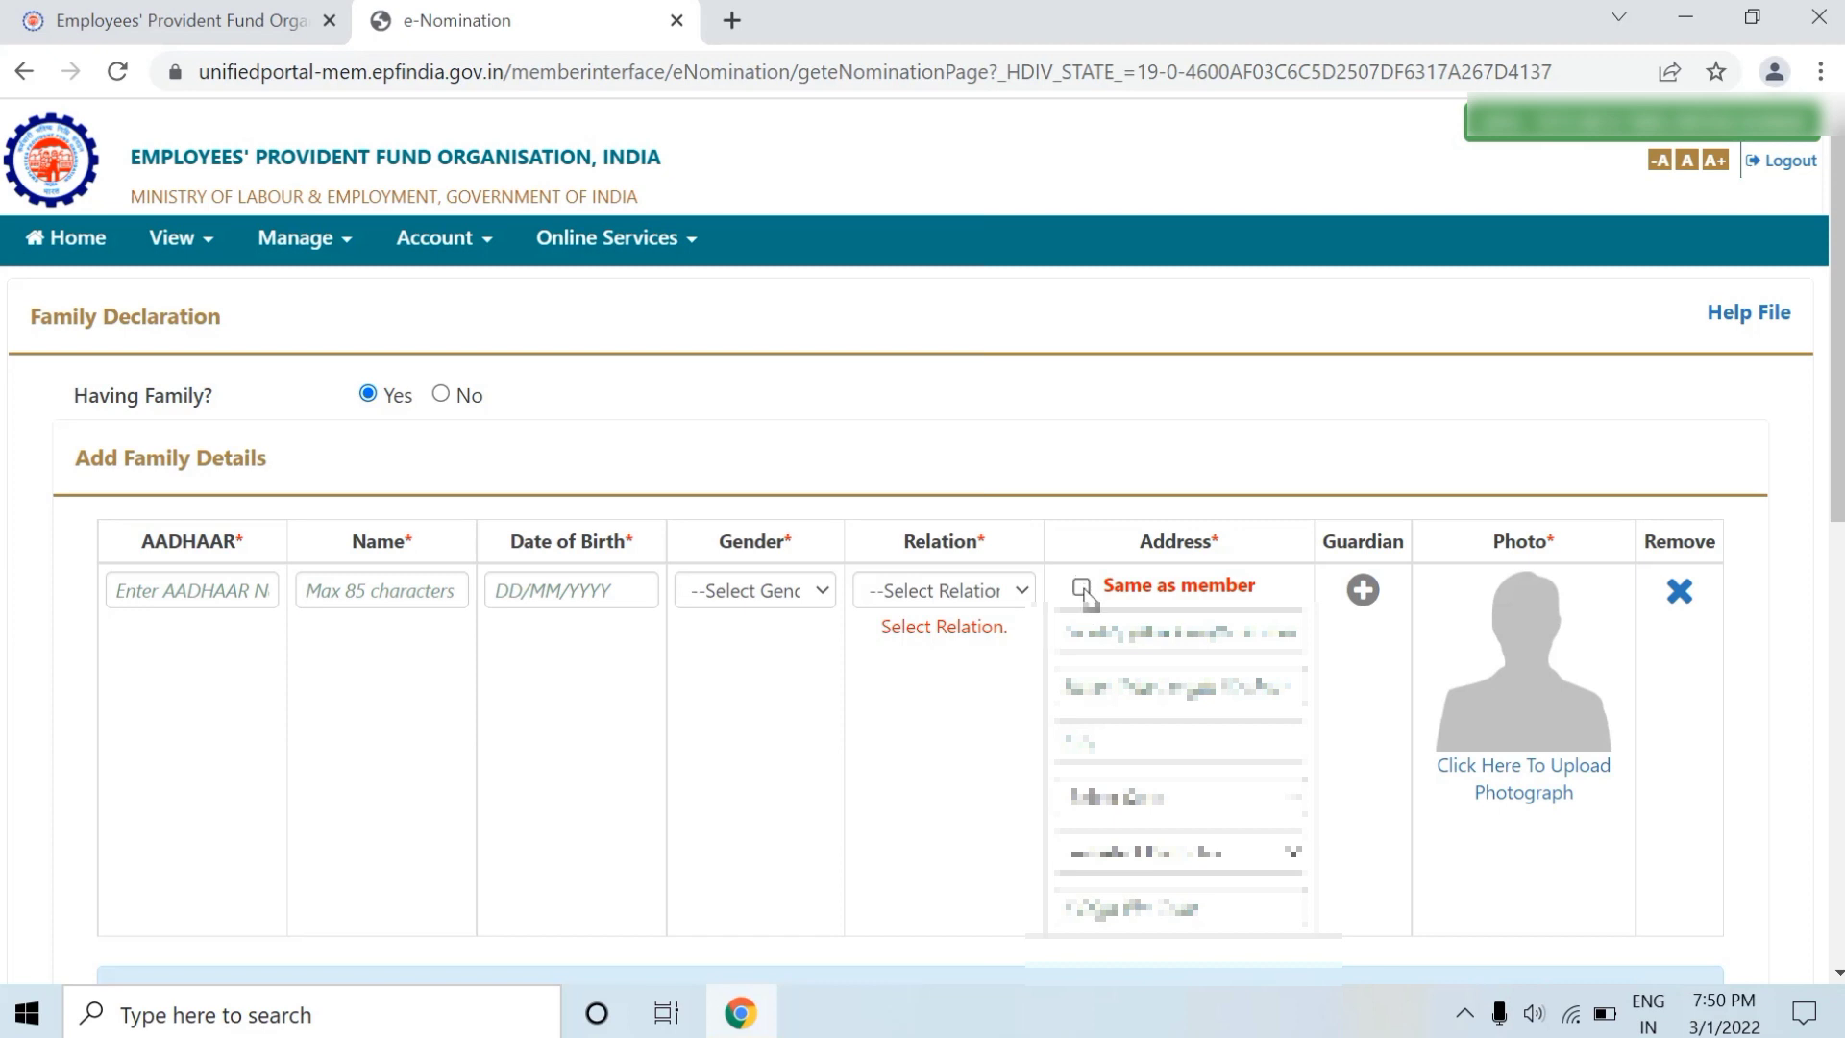
{"action": "left_click", "coordinate": [1082, 588]}
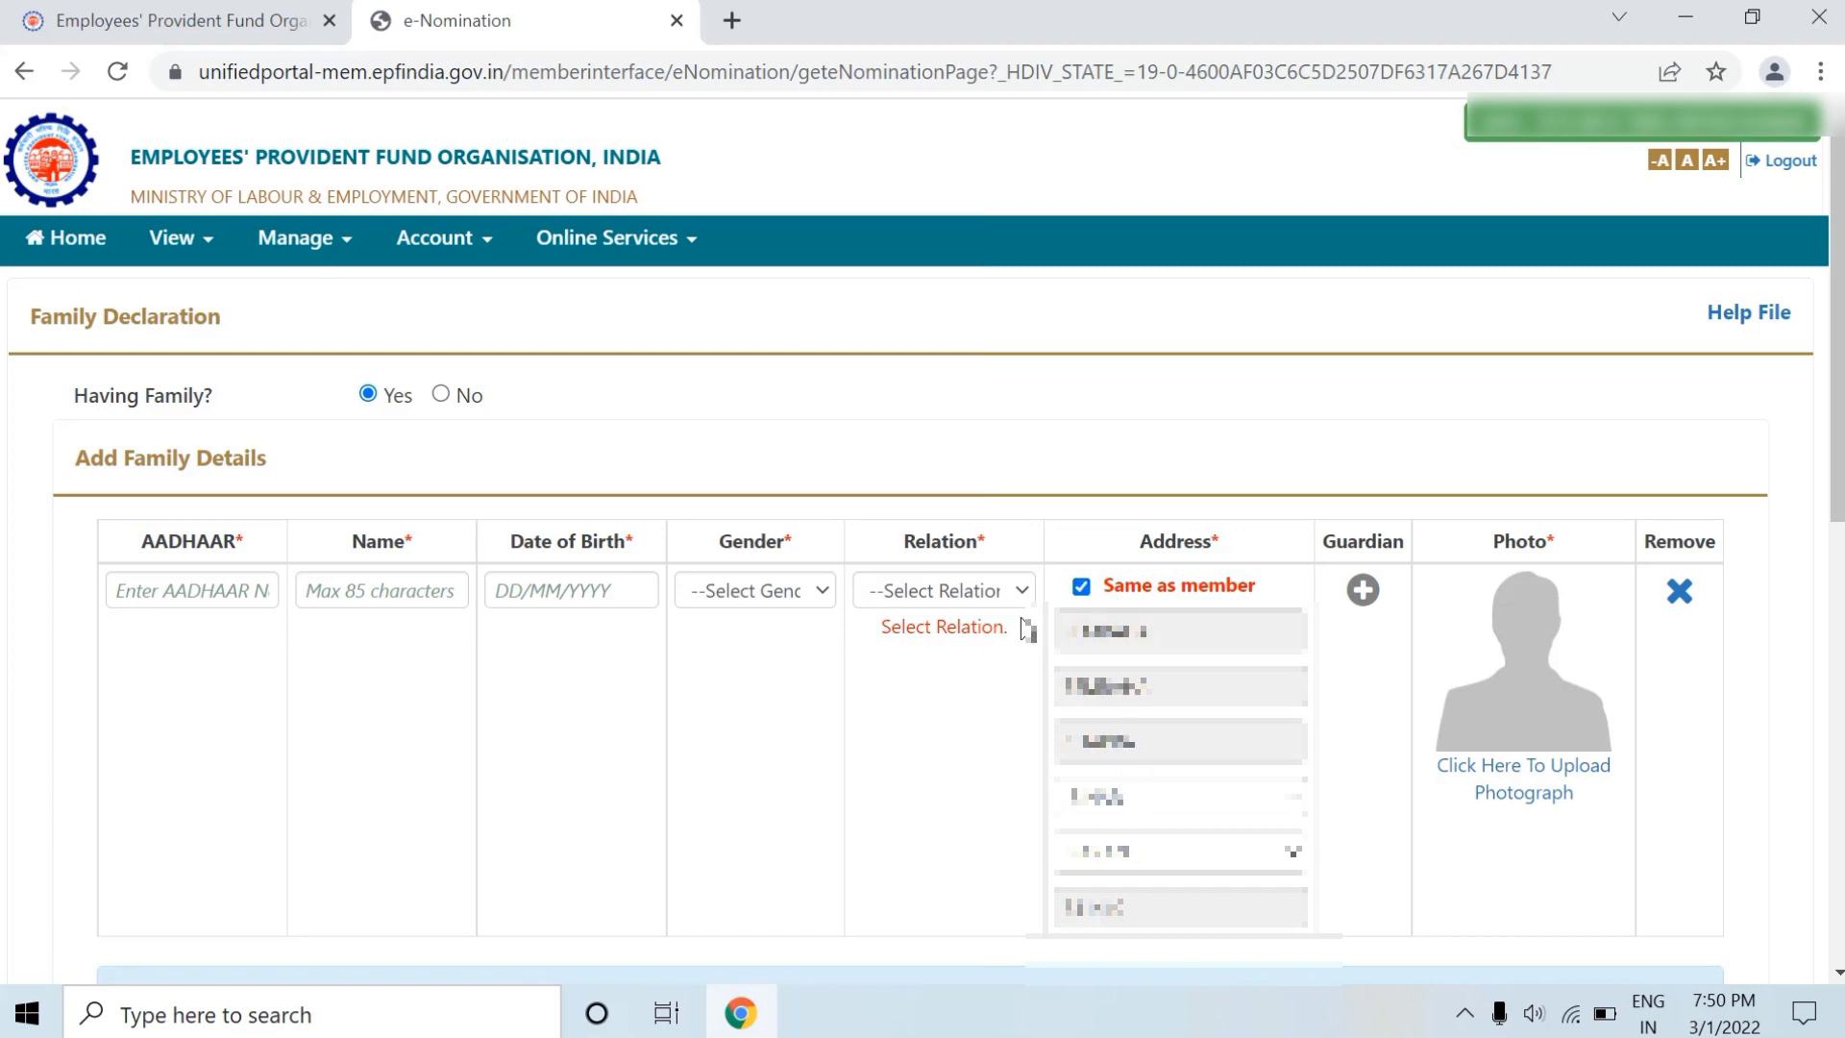
{"action": "left_click", "coordinate": [1080, 587]}
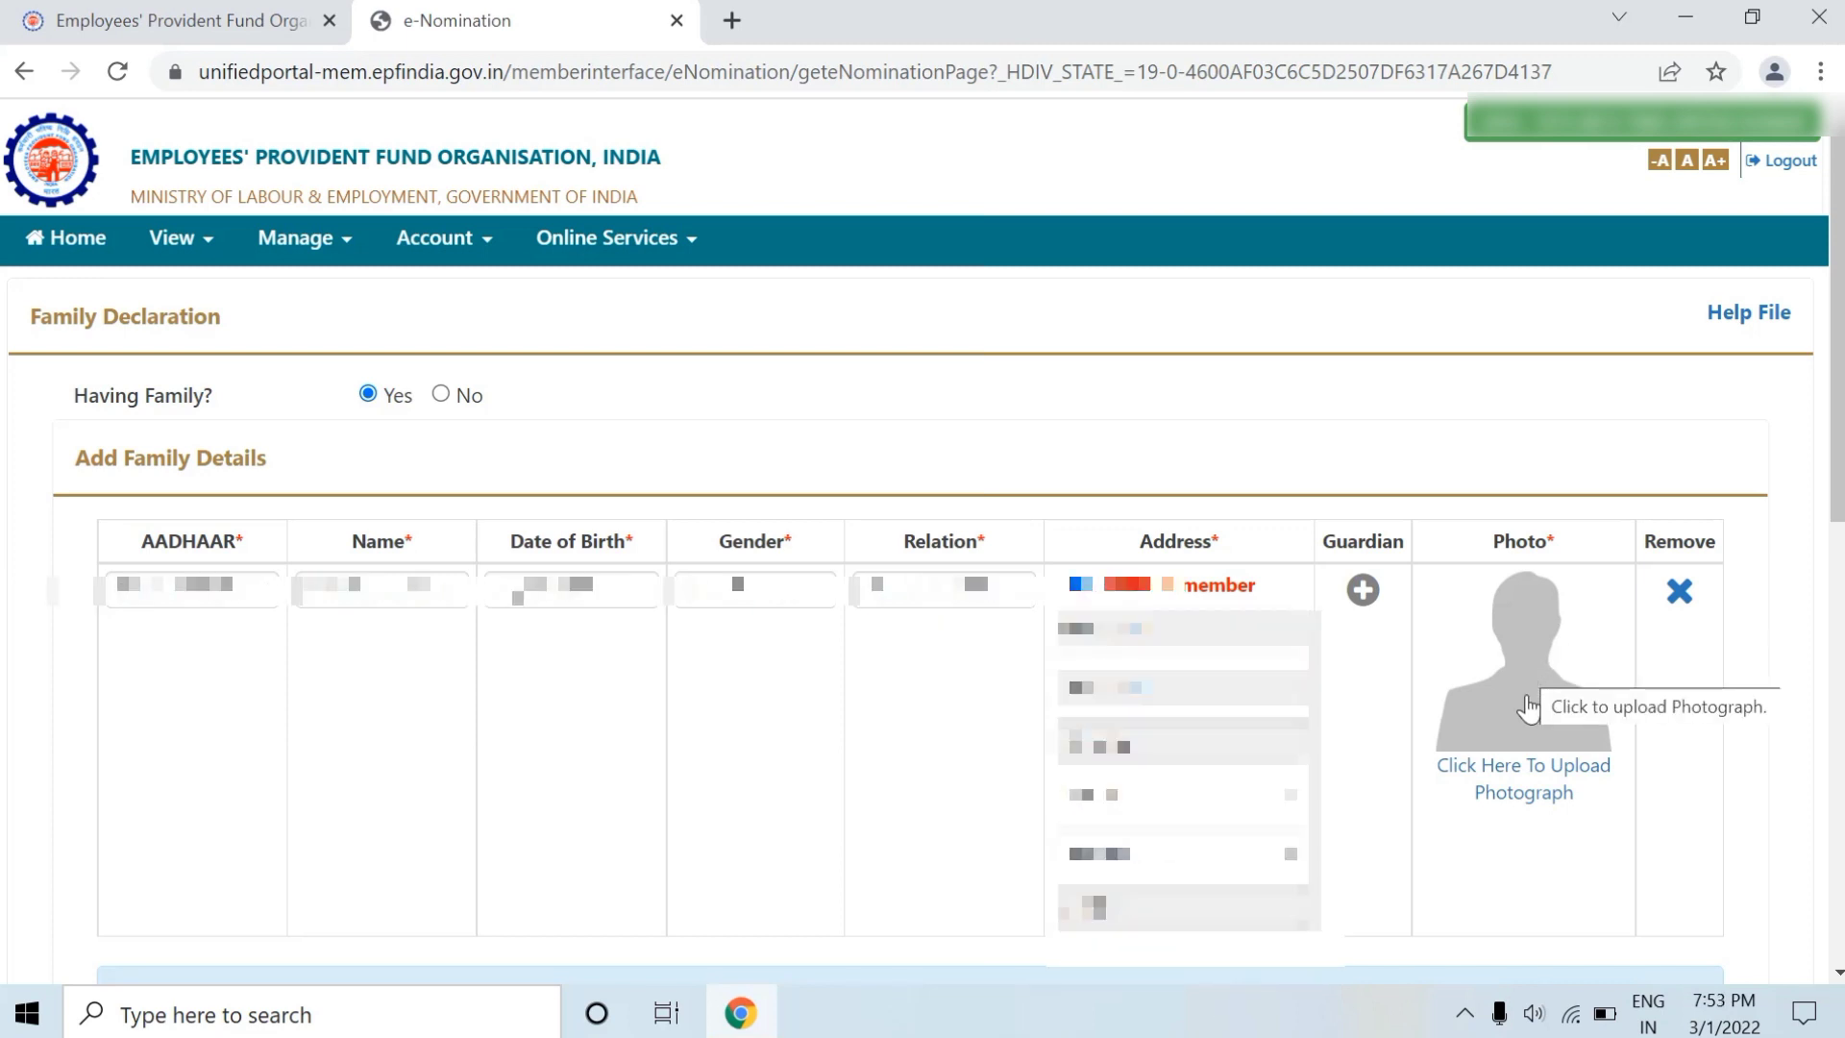
- Upload the family member's photograph from an image file, previewing it and confirming the upload
{"action": "left_click", "coordinate": [1513, 769]}
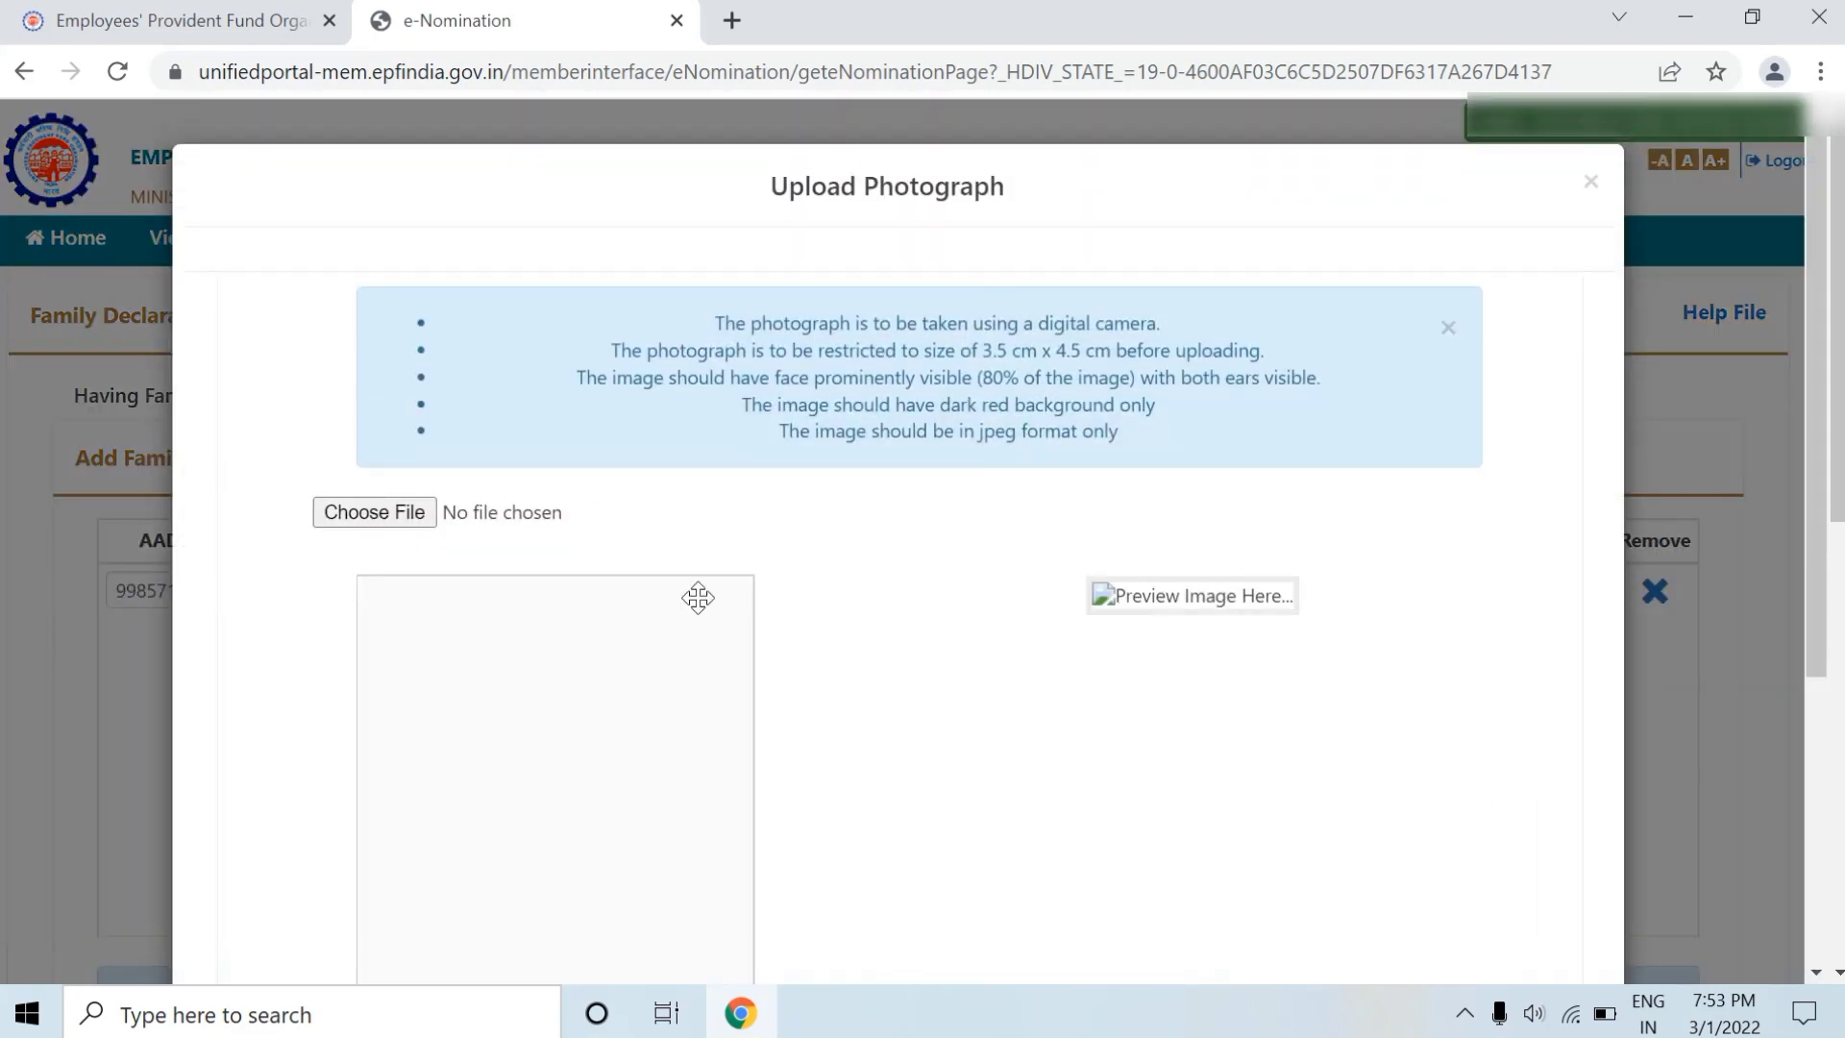
{"action": "left_click", "coordinate": [381, 514]}
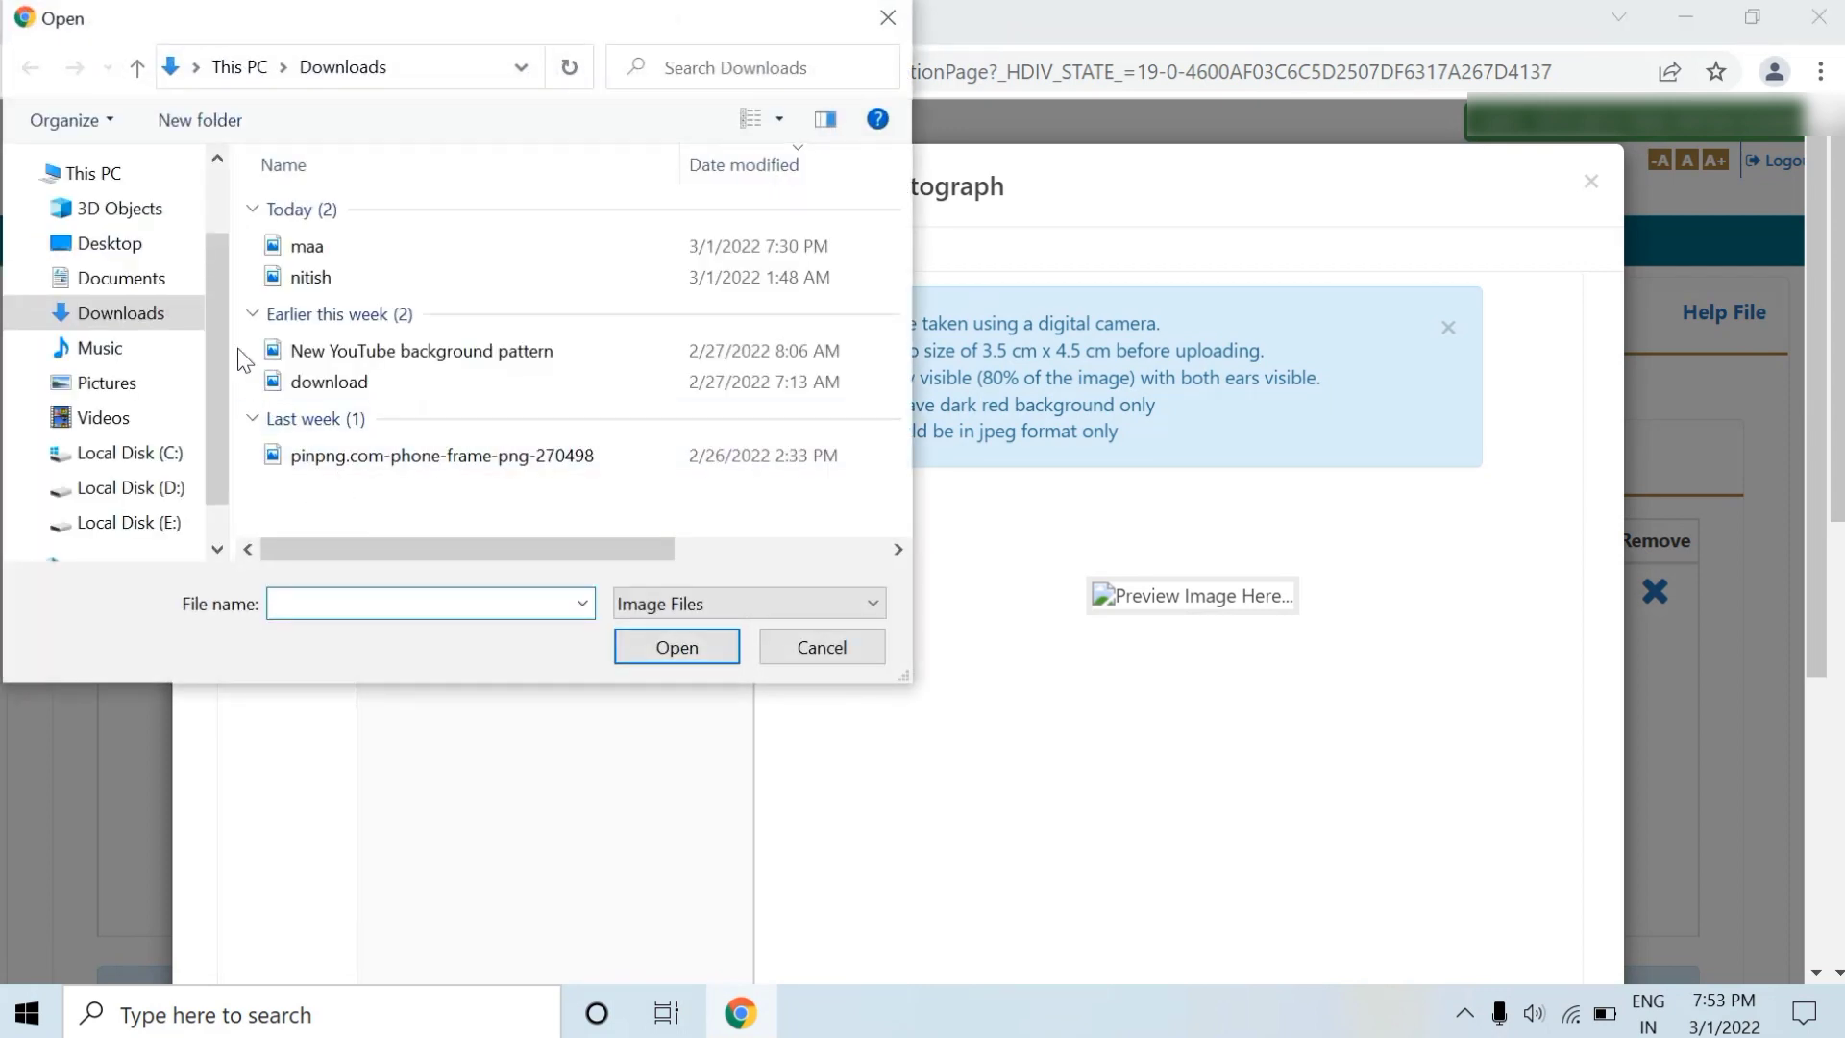
{"action": "left_click", "coordinate": [344, 252]}
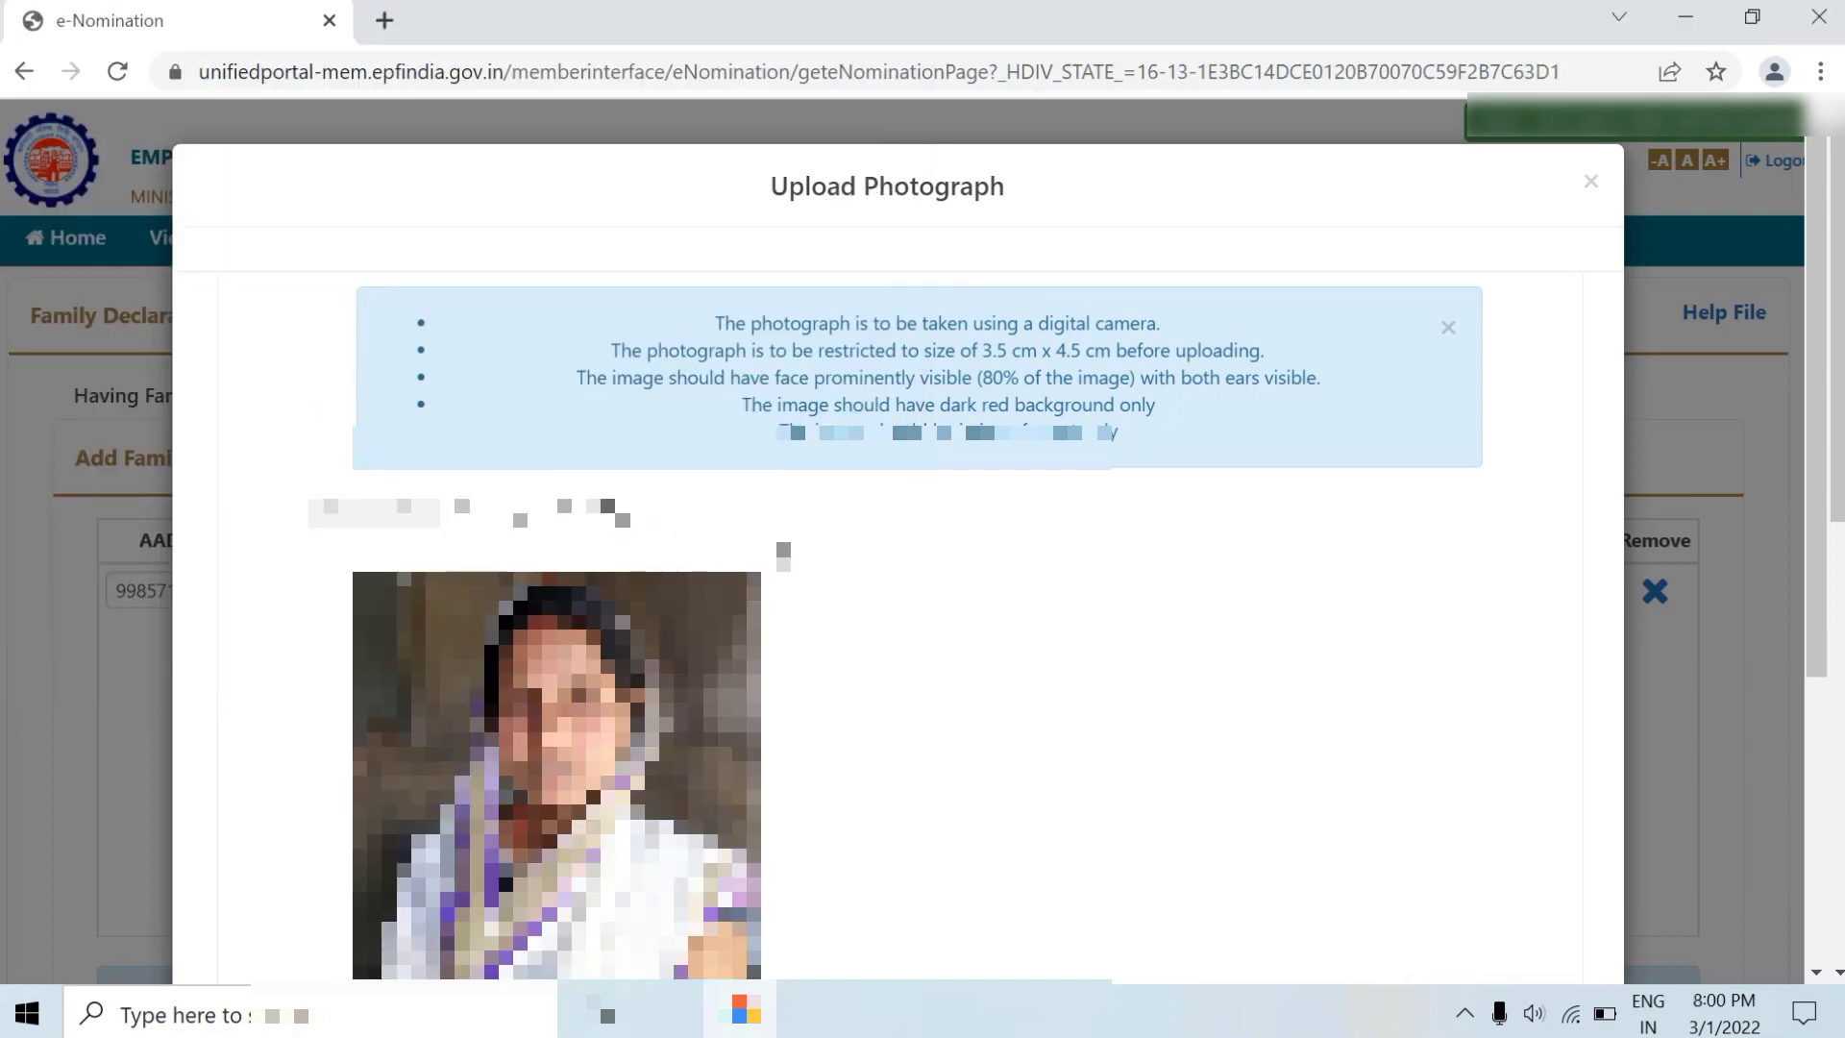
{"action": "scroll", "coordinate": [922, 576], "scroll_direction": "down", "scroll_amount": 3}
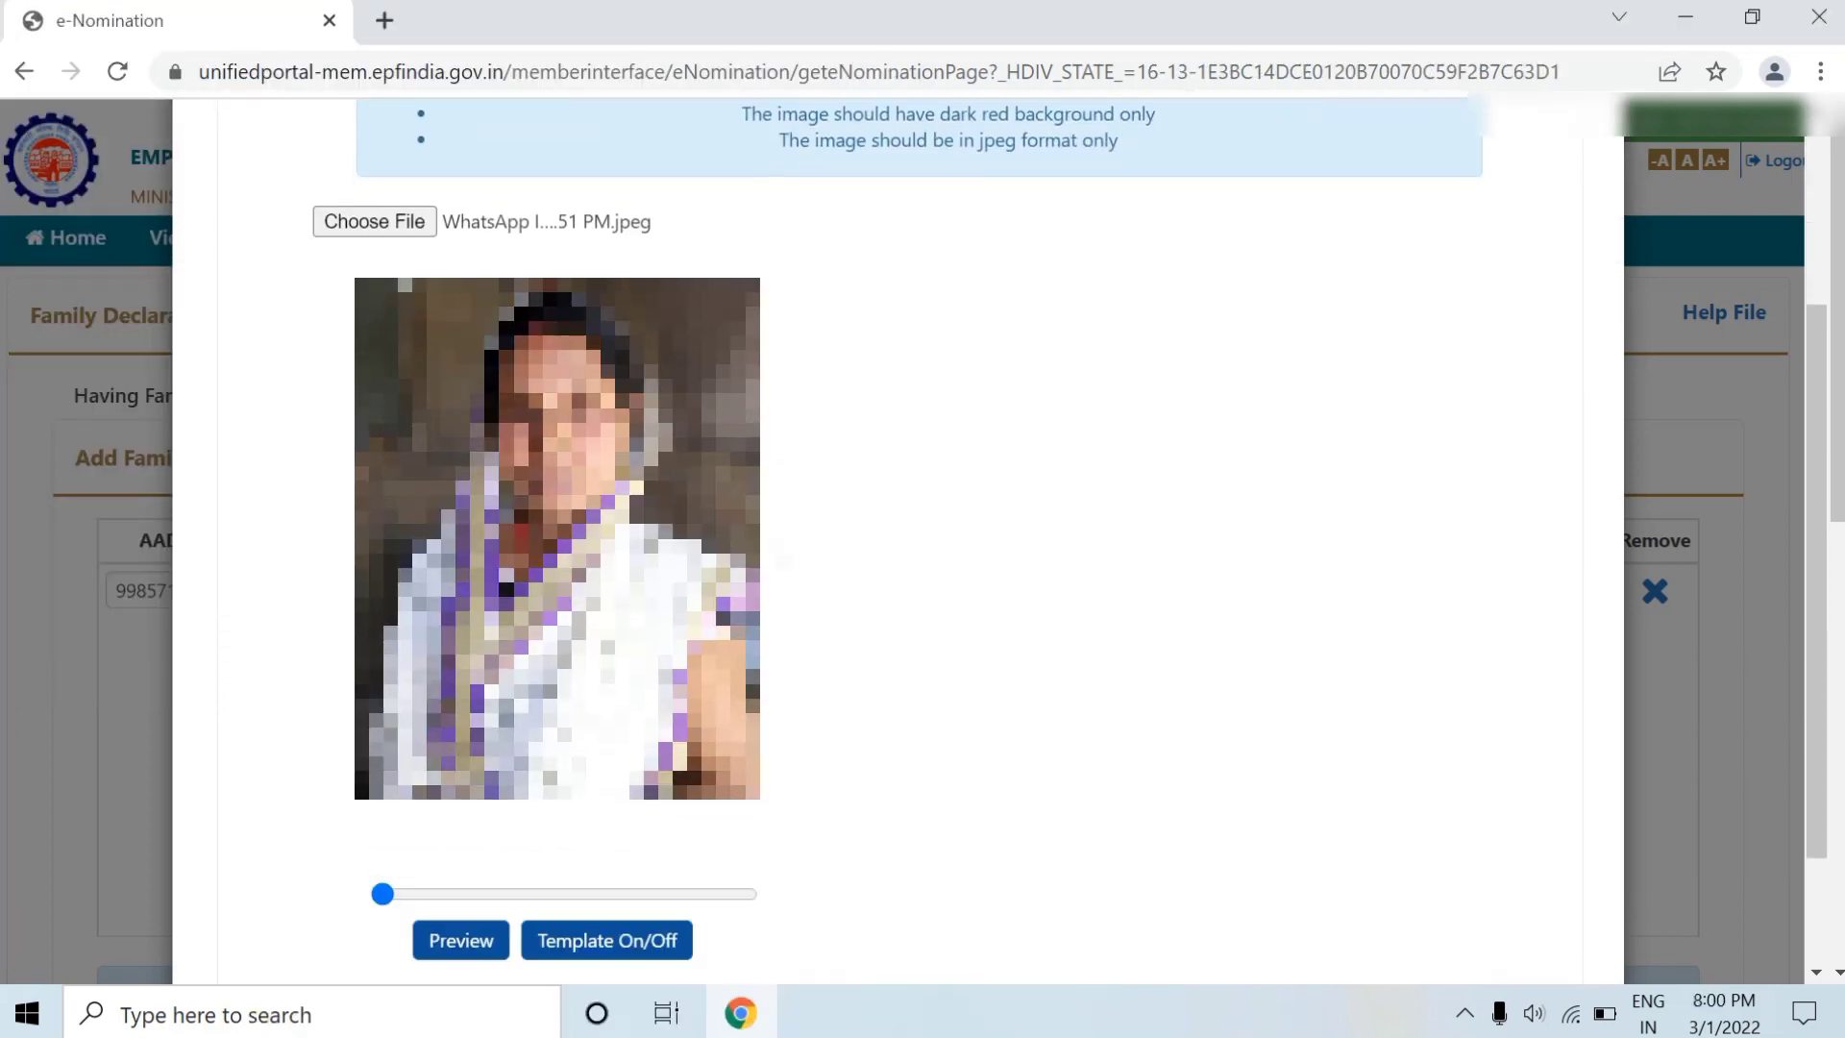
{"action": "left_click", "coordinate": [480, 943]}
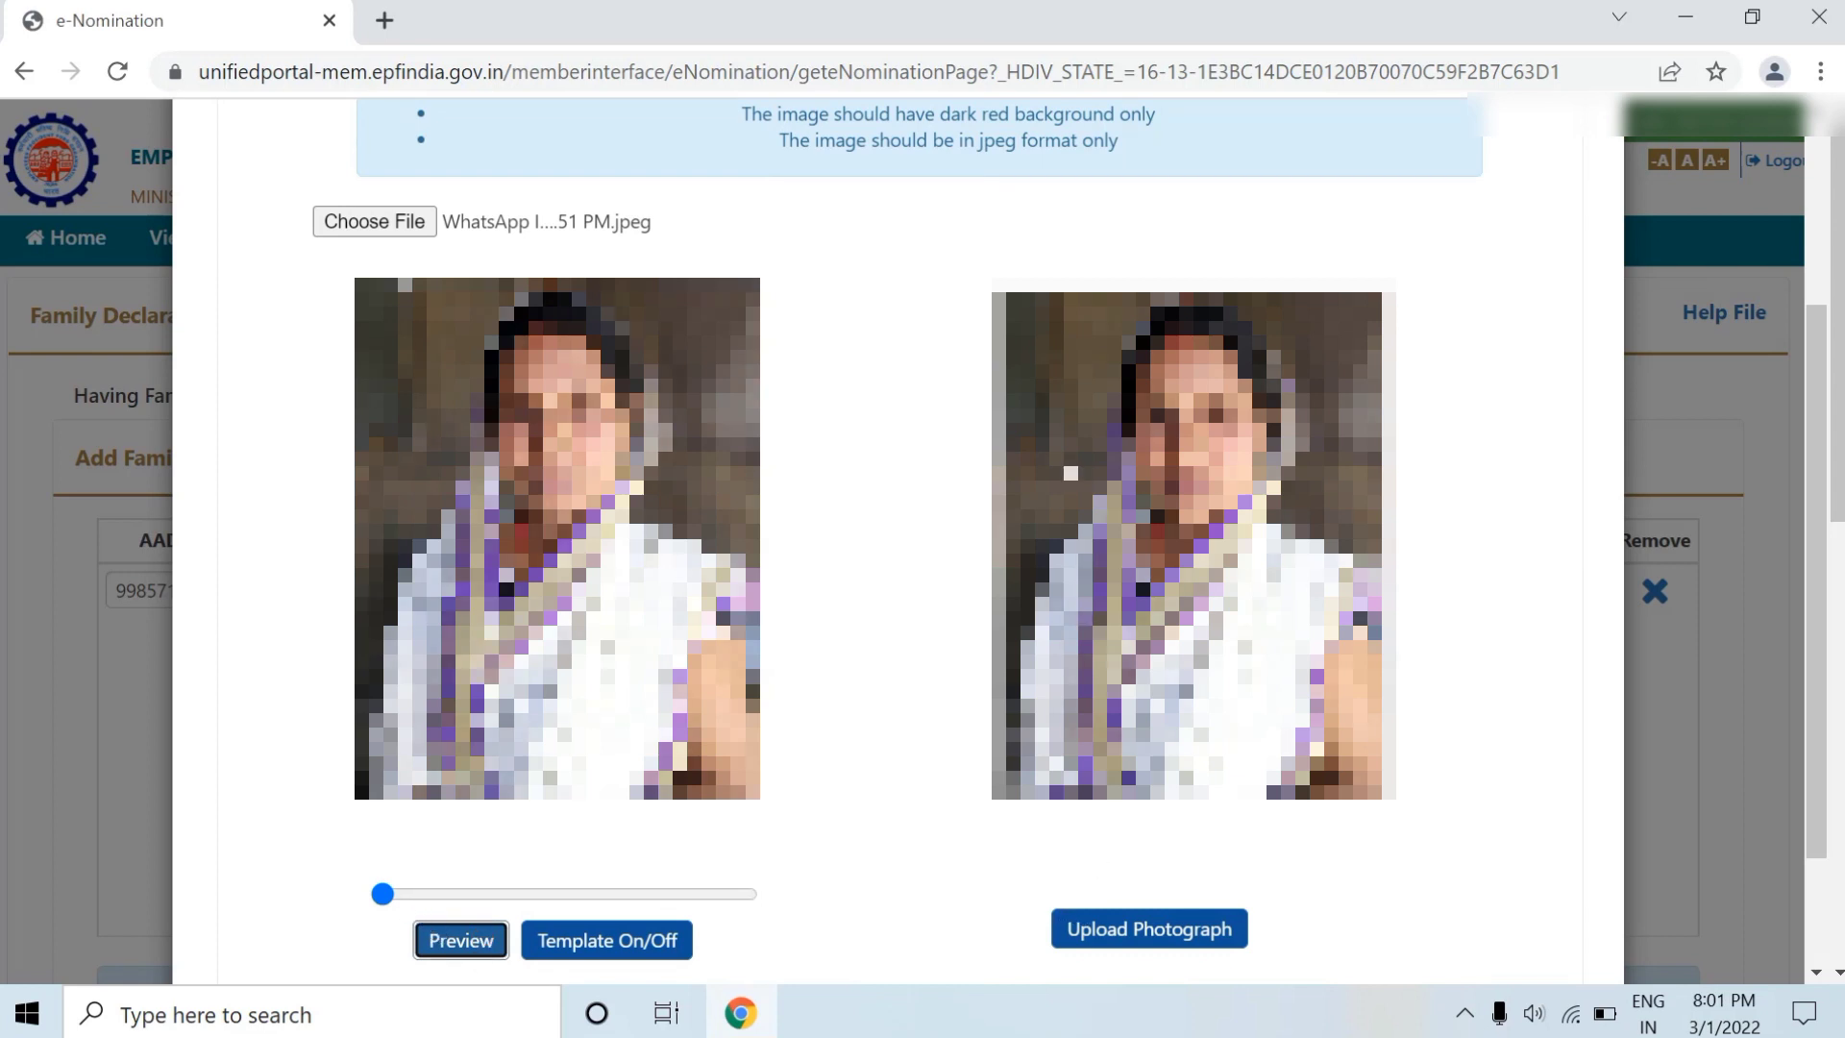
{"action": "left_click", "coordinate": [1127, 930]}
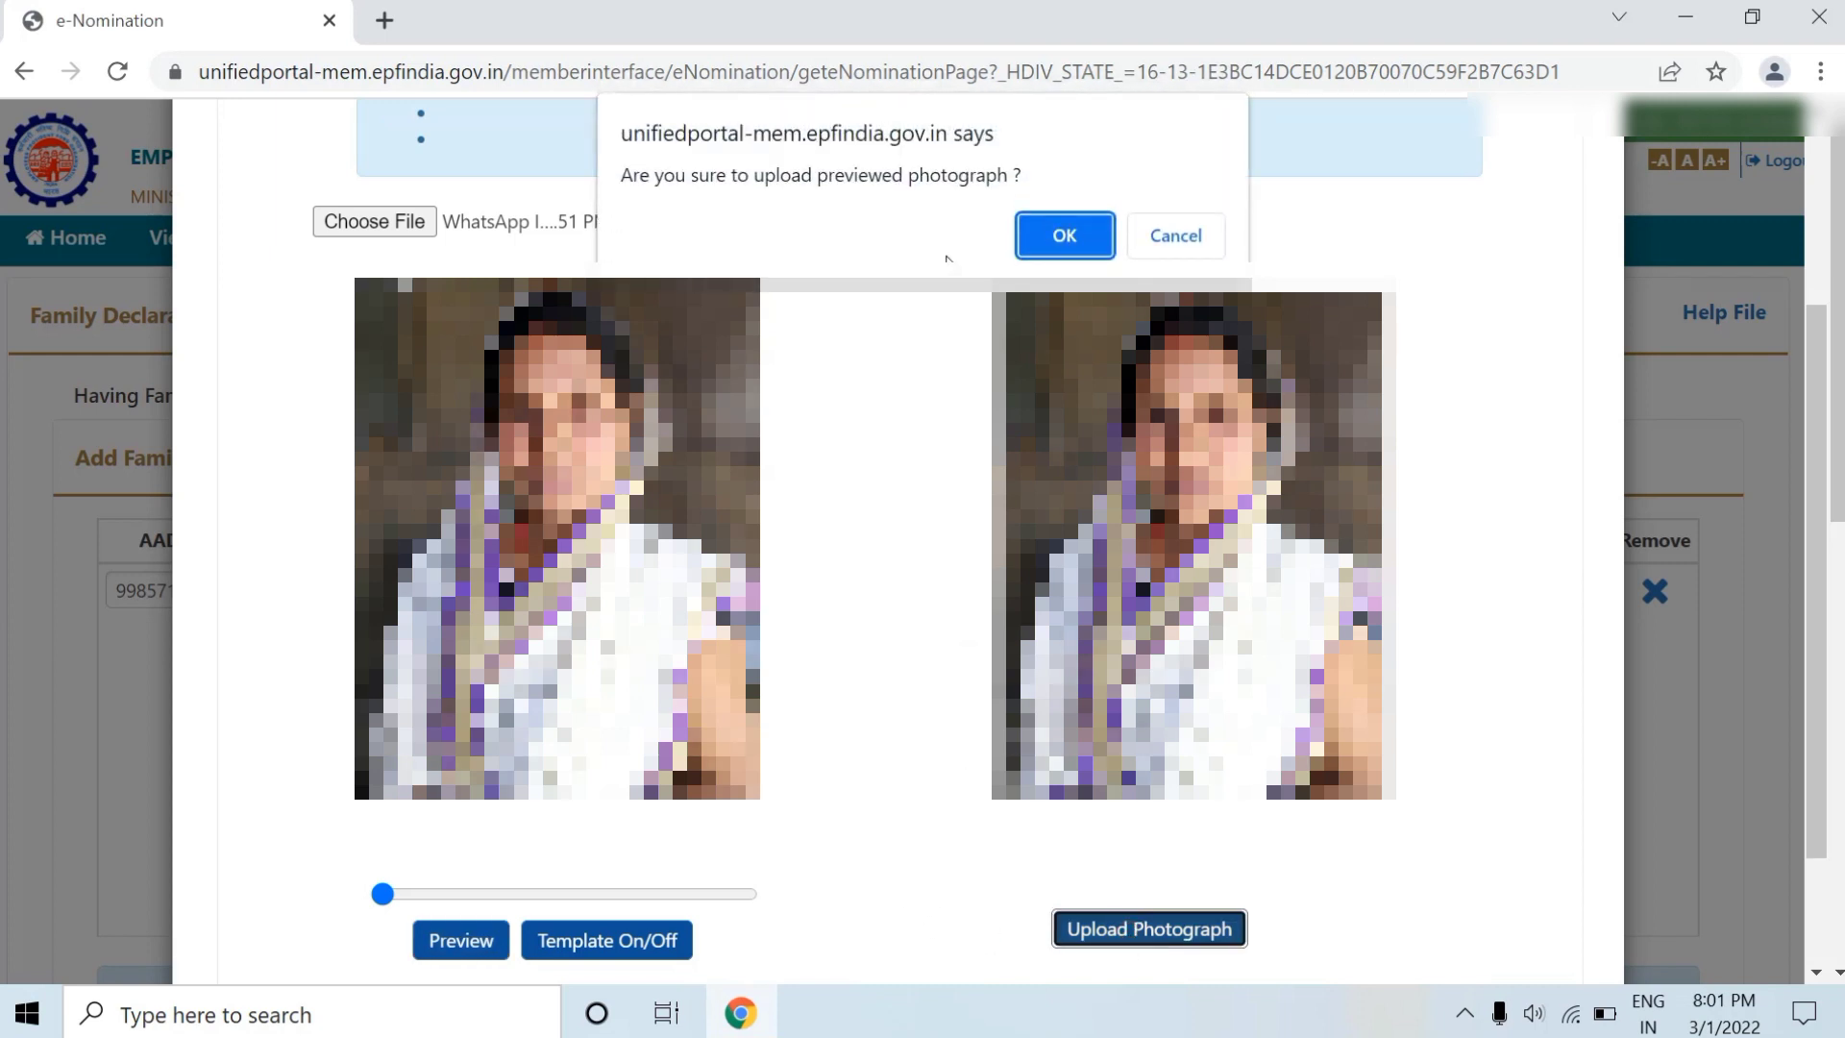
{"action": "left_click", "coordinate": [1070, 233]}
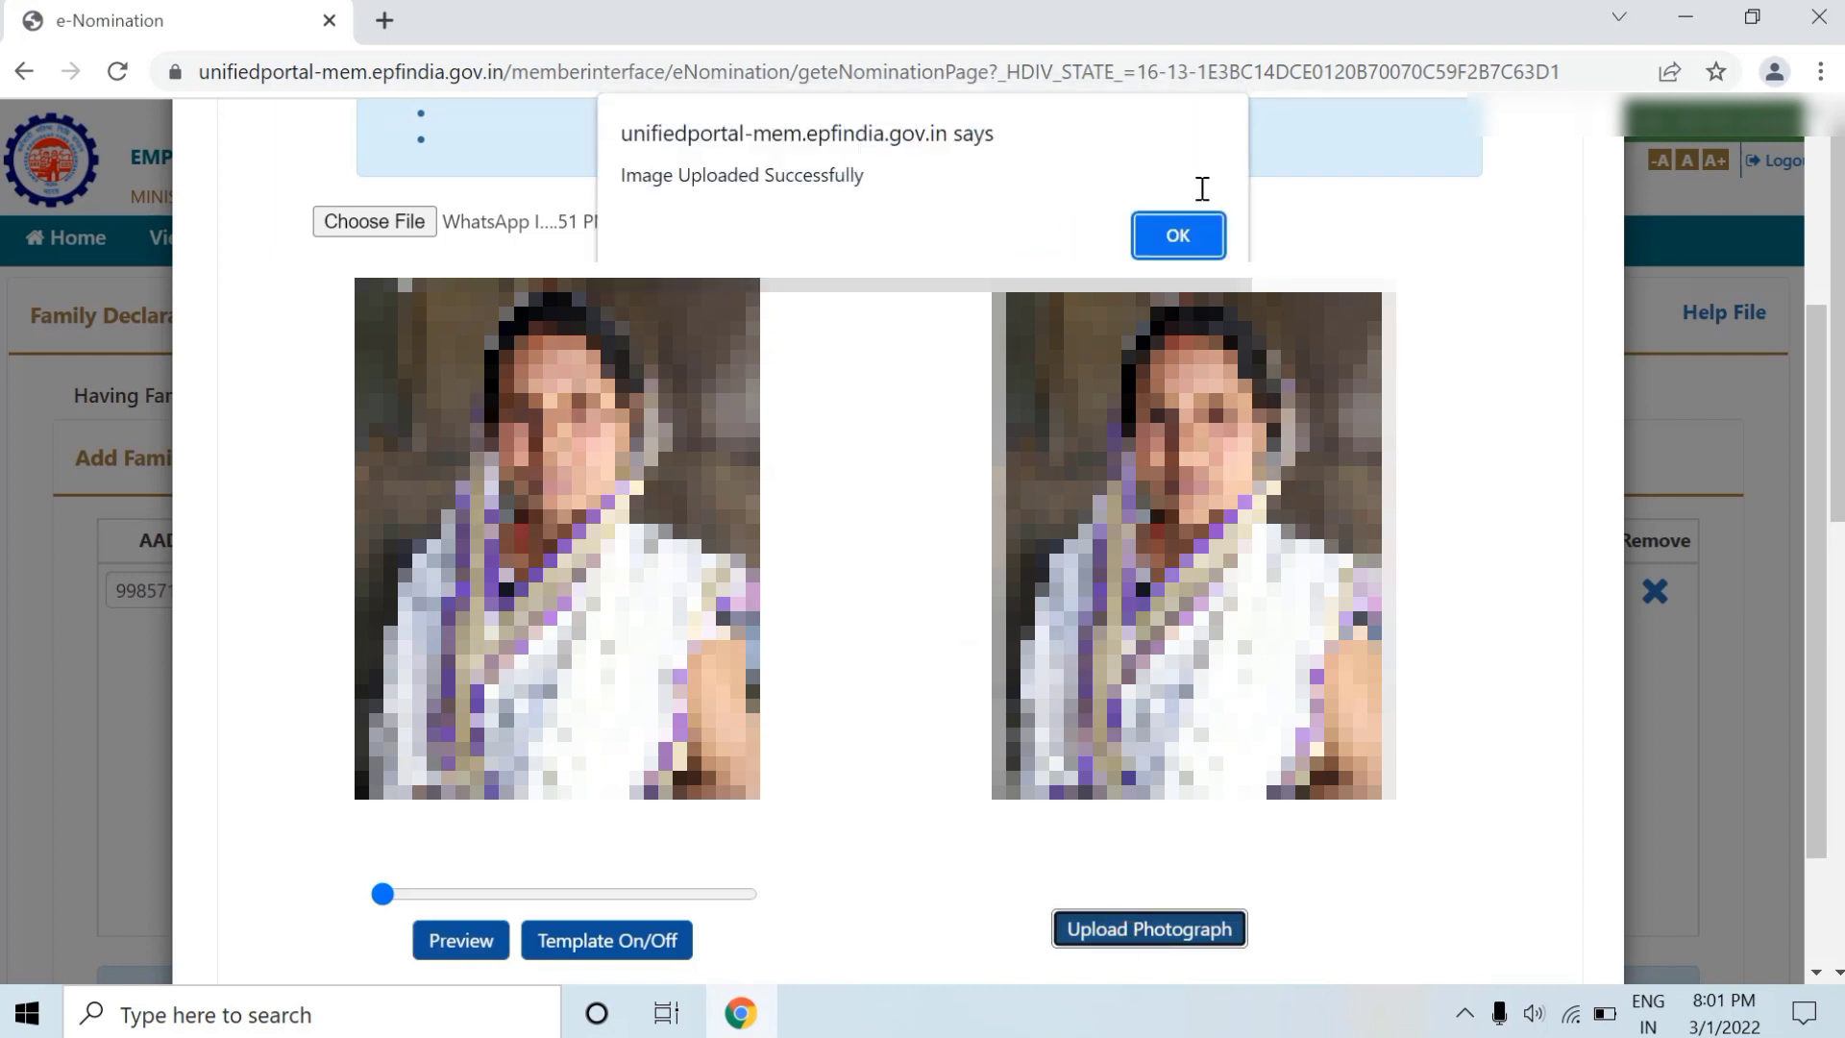
{"action": "left_click", "coordinate": [1178, 237]}
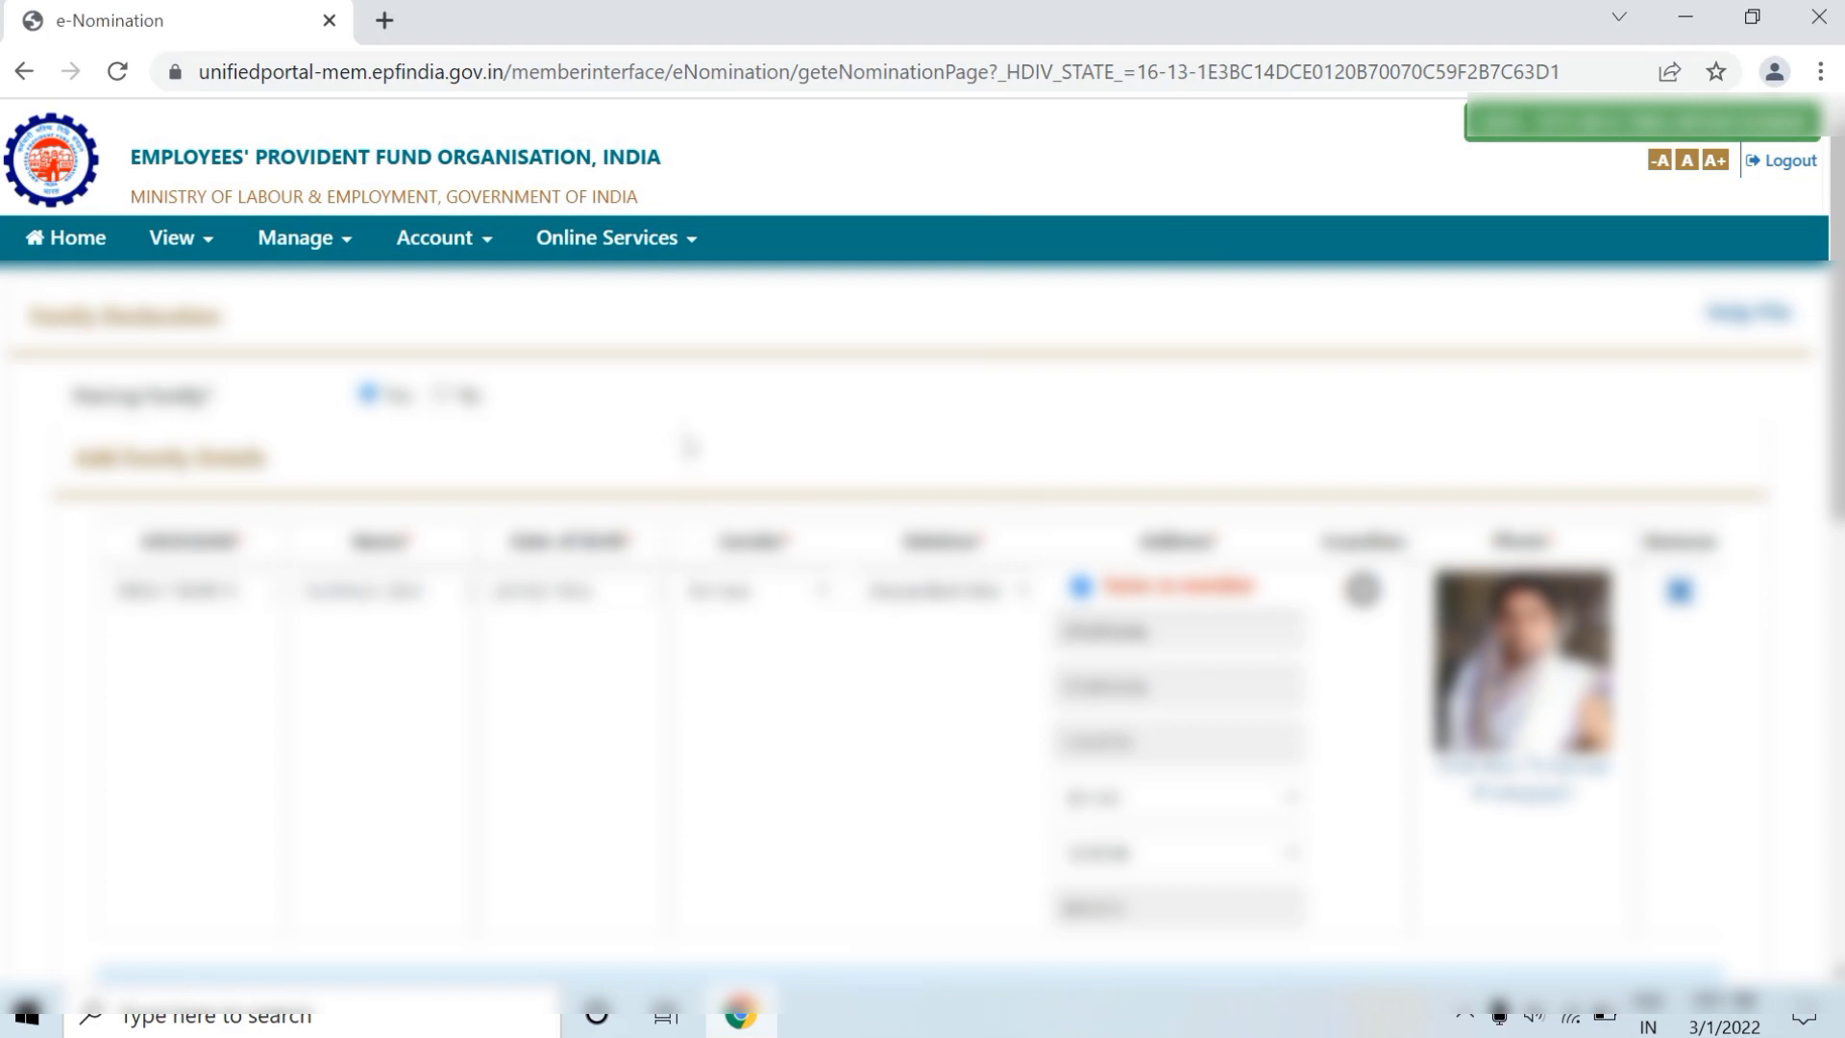
- Add another blank row to the family details and remove it
{"action": "scroll", "coordinate": [697, 452], "scroll_direction": "down", "scroll_amount": 2}
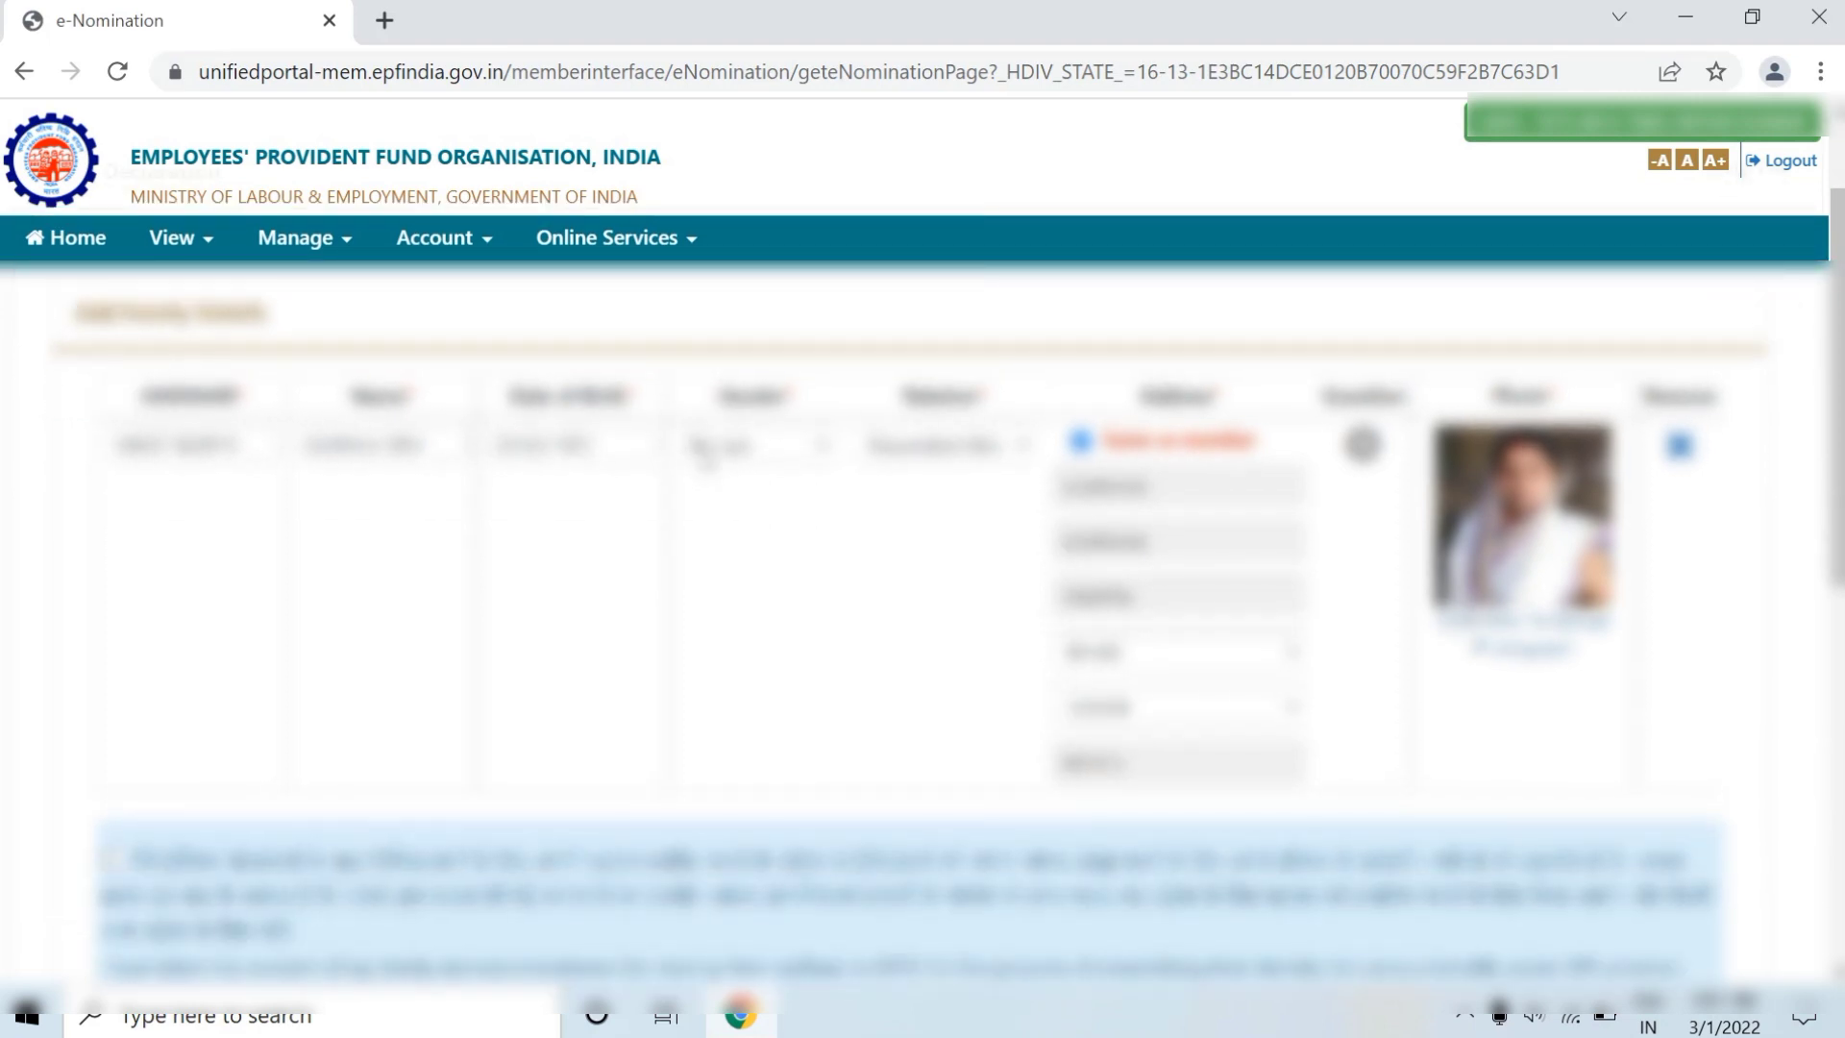
{"action": "scroll", "coordinate": [885, 609], "scroll_direction": "down", "scroll_amount": 3}
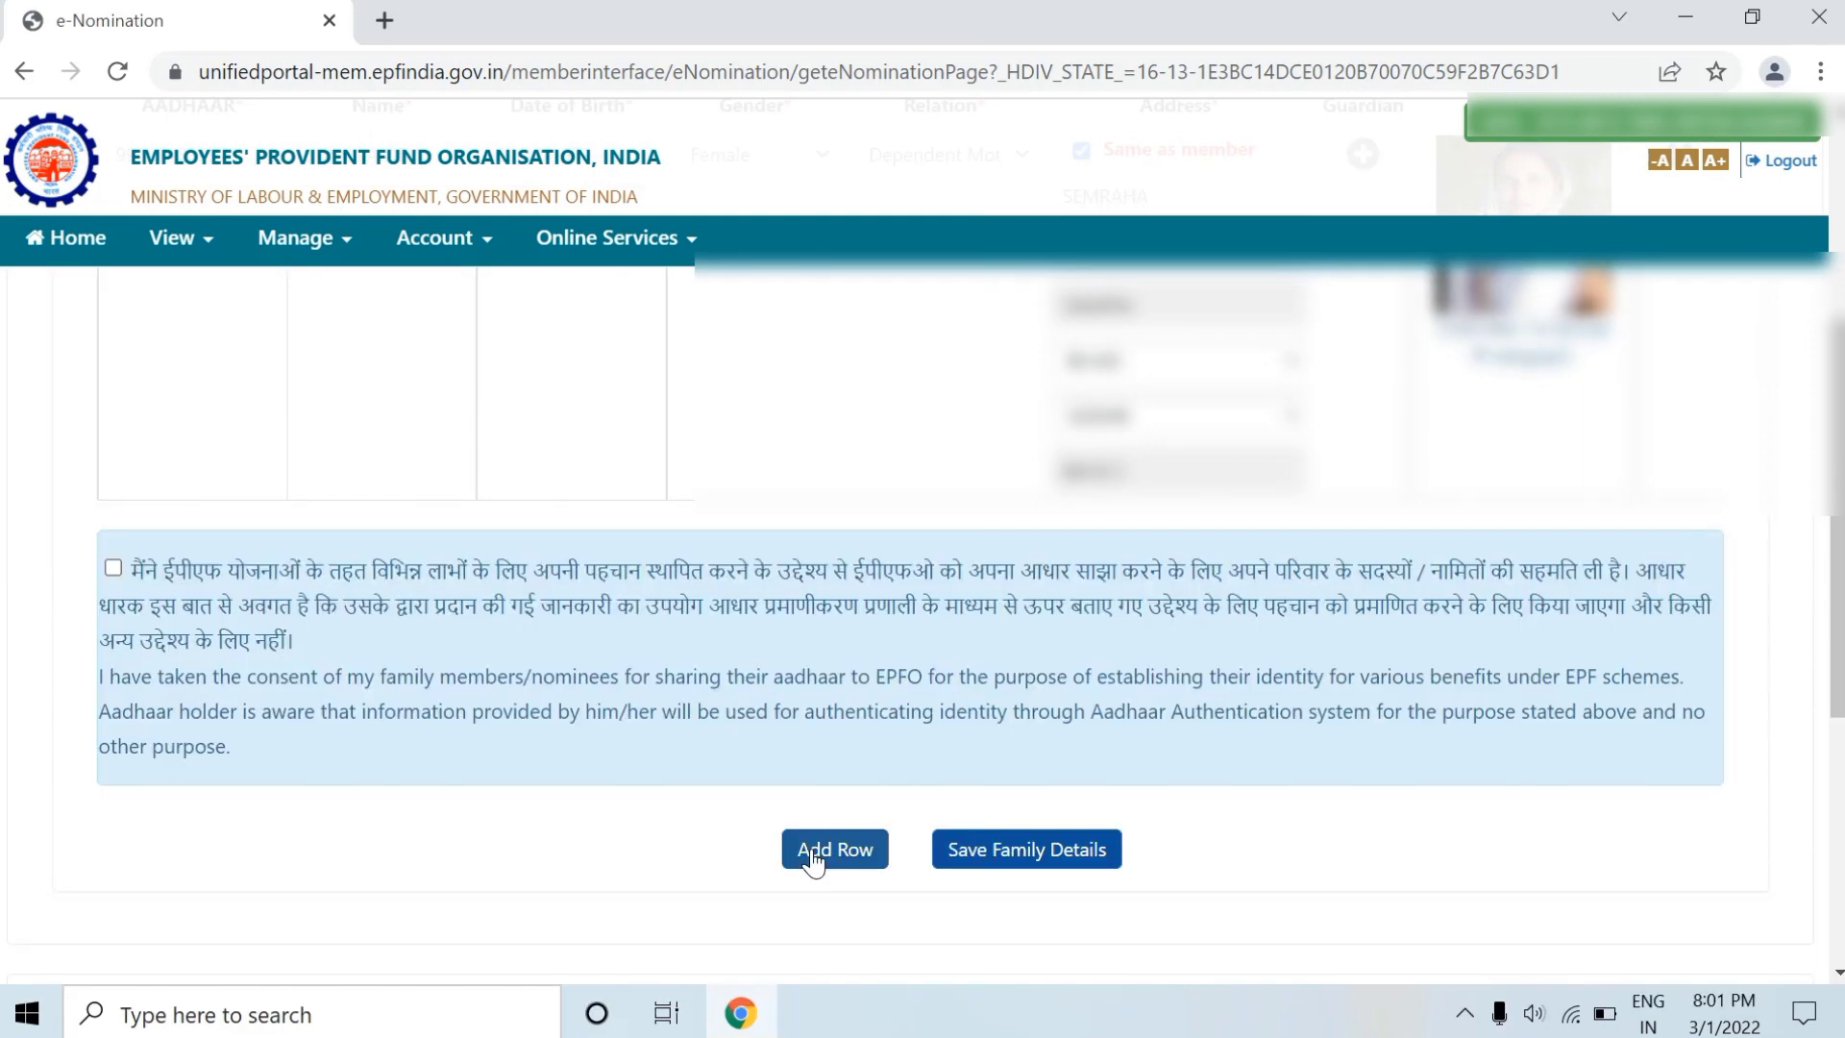
{"action": "left_click", "coordinate": [813, 858]}
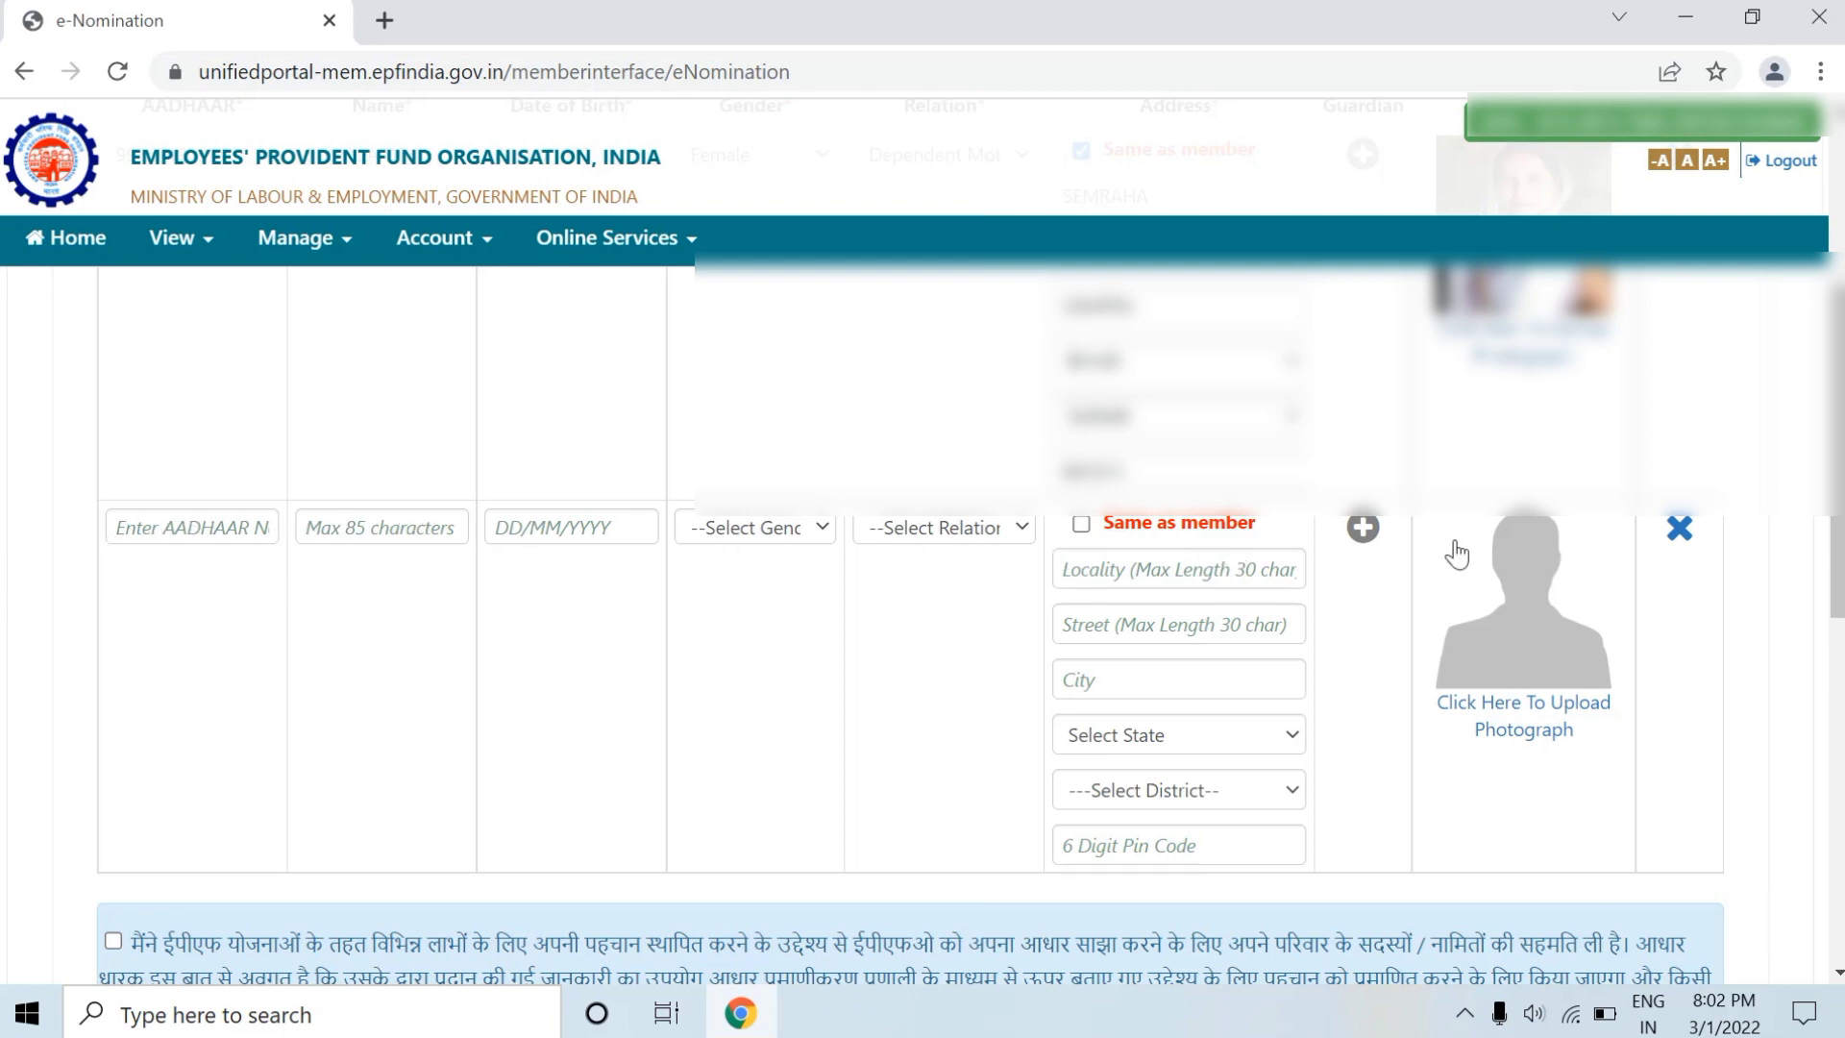
{"action": "left_click", "coordinate": [1678, 529]}
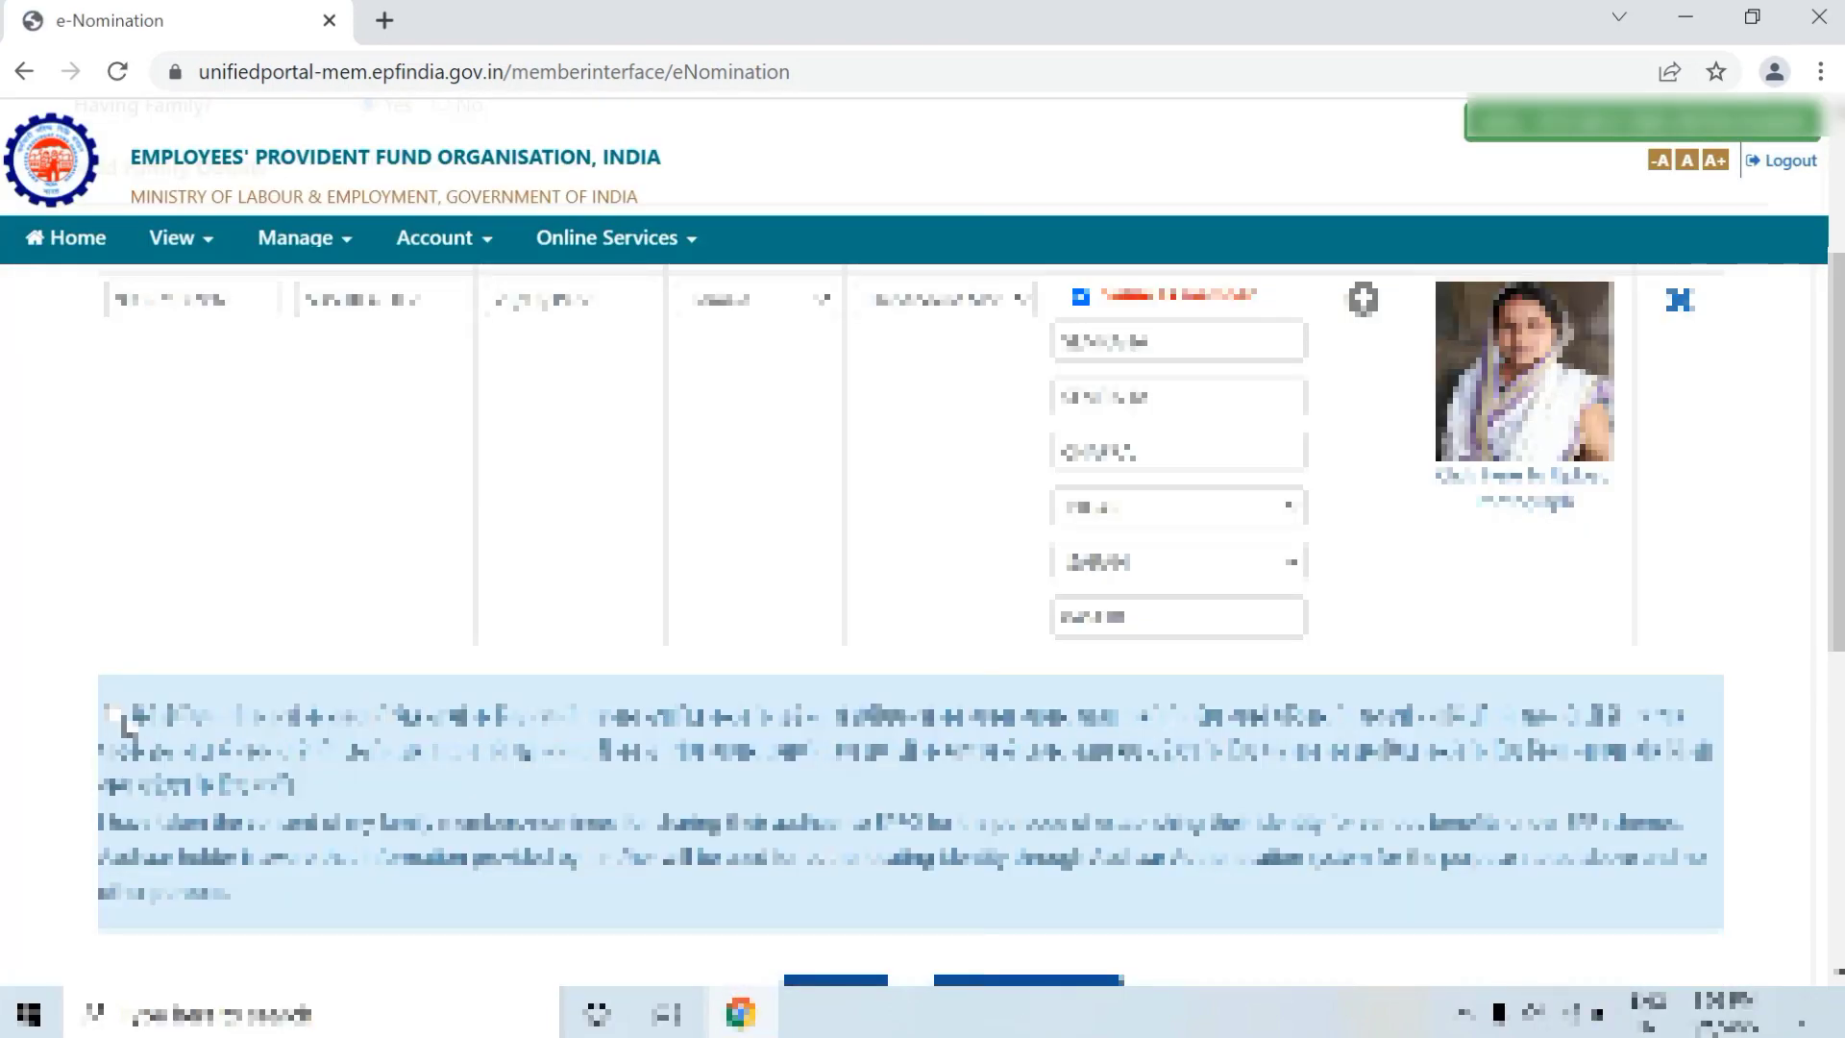
- Give the consent declaration for sharing family members' Aadhaar with EPFO and save the family details
{"action": "left_click", "coordinate": [112, 714]}
{"action": "scroll", "coordinate": [728, 486], "scroll_direction": "down", "scroll_amount": 2}
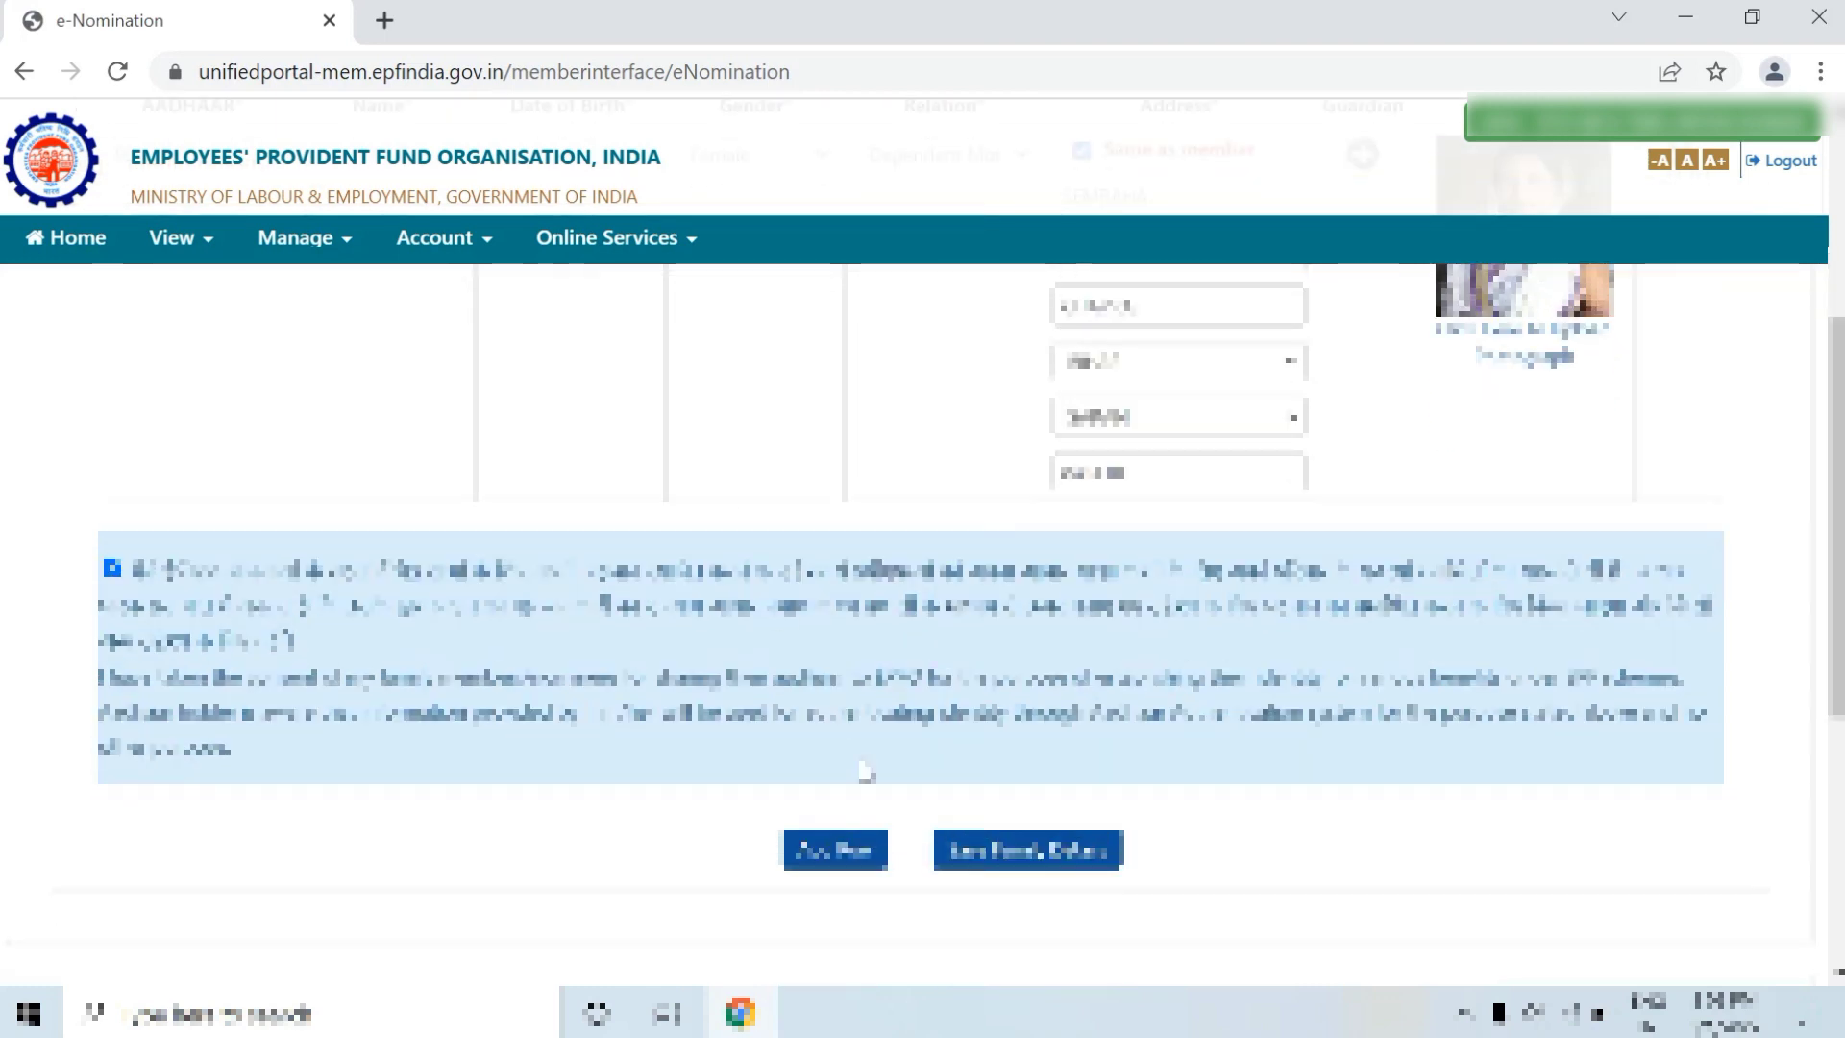
{"action": "left_click", "coordinate": [1014, 850]}
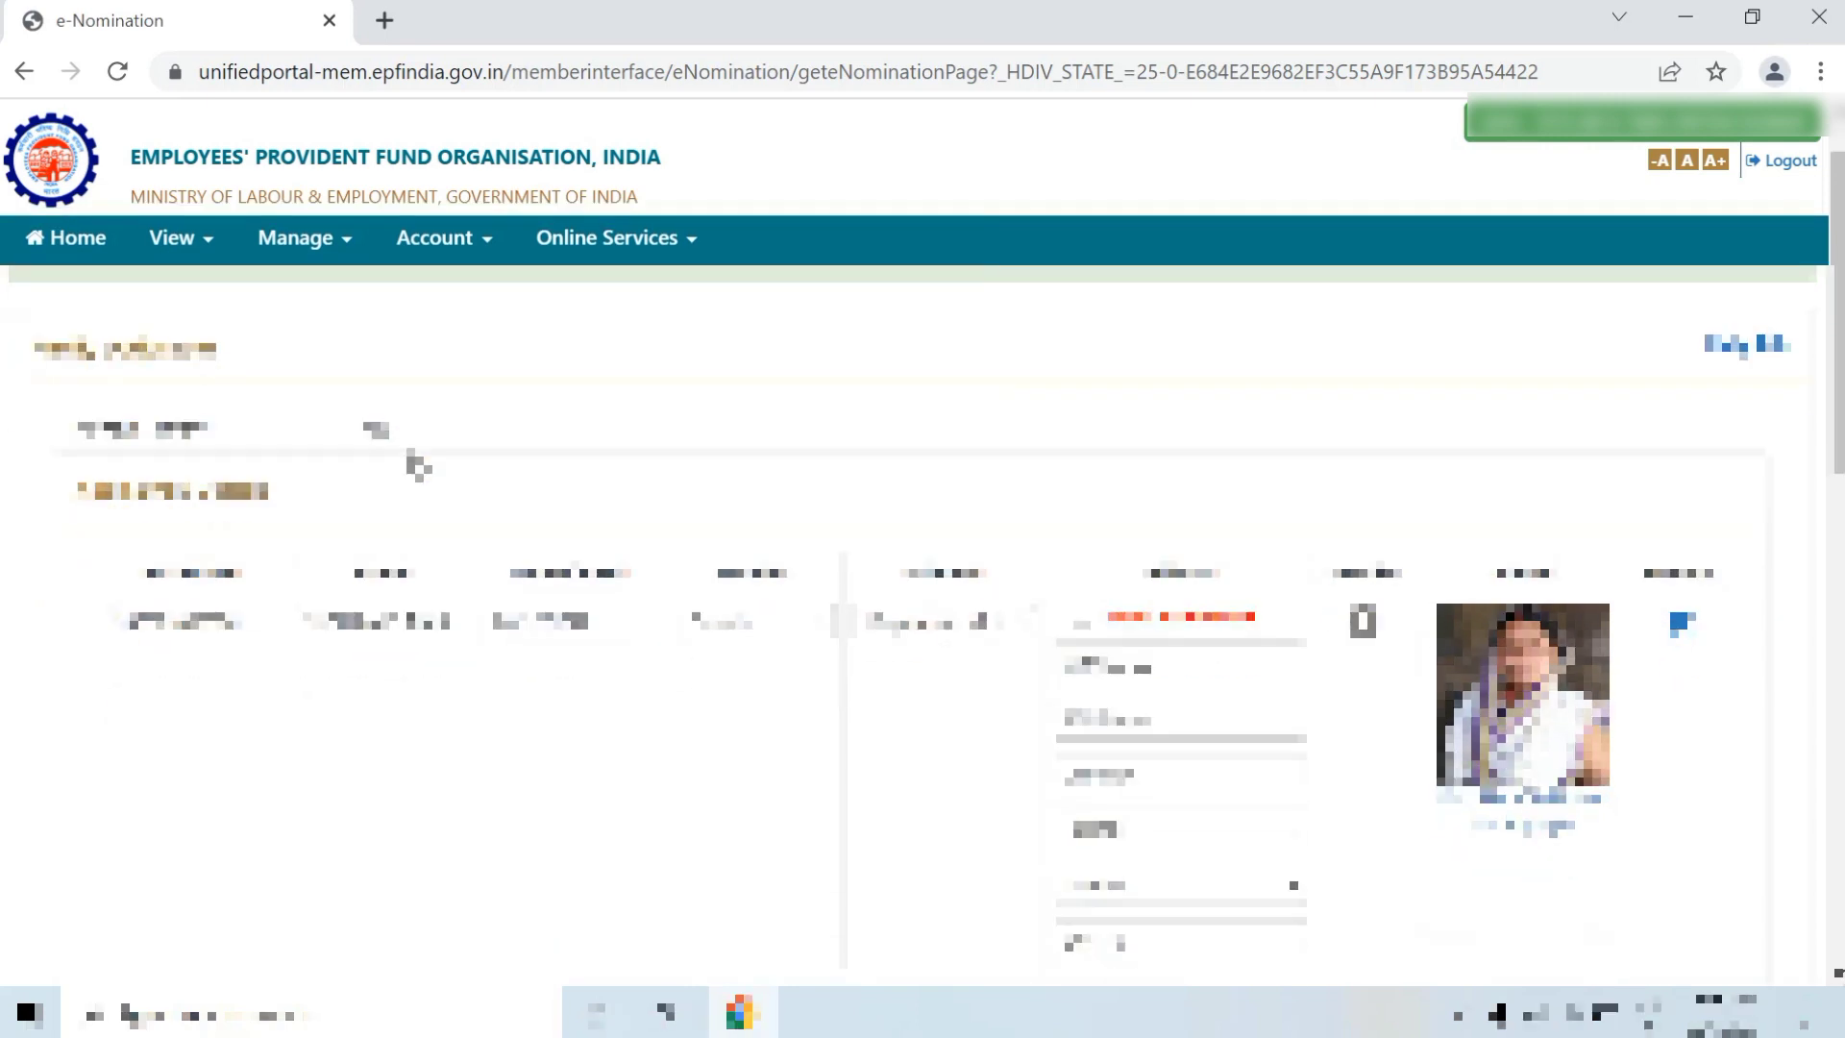
- Select the listed family member as EPF nominee, set the total amount of share to 100%, and save the EPF nomination
{"action": "scroll", "coordinate": [363, 509], "scroll_direction": "down", "scroll_amount": 3}
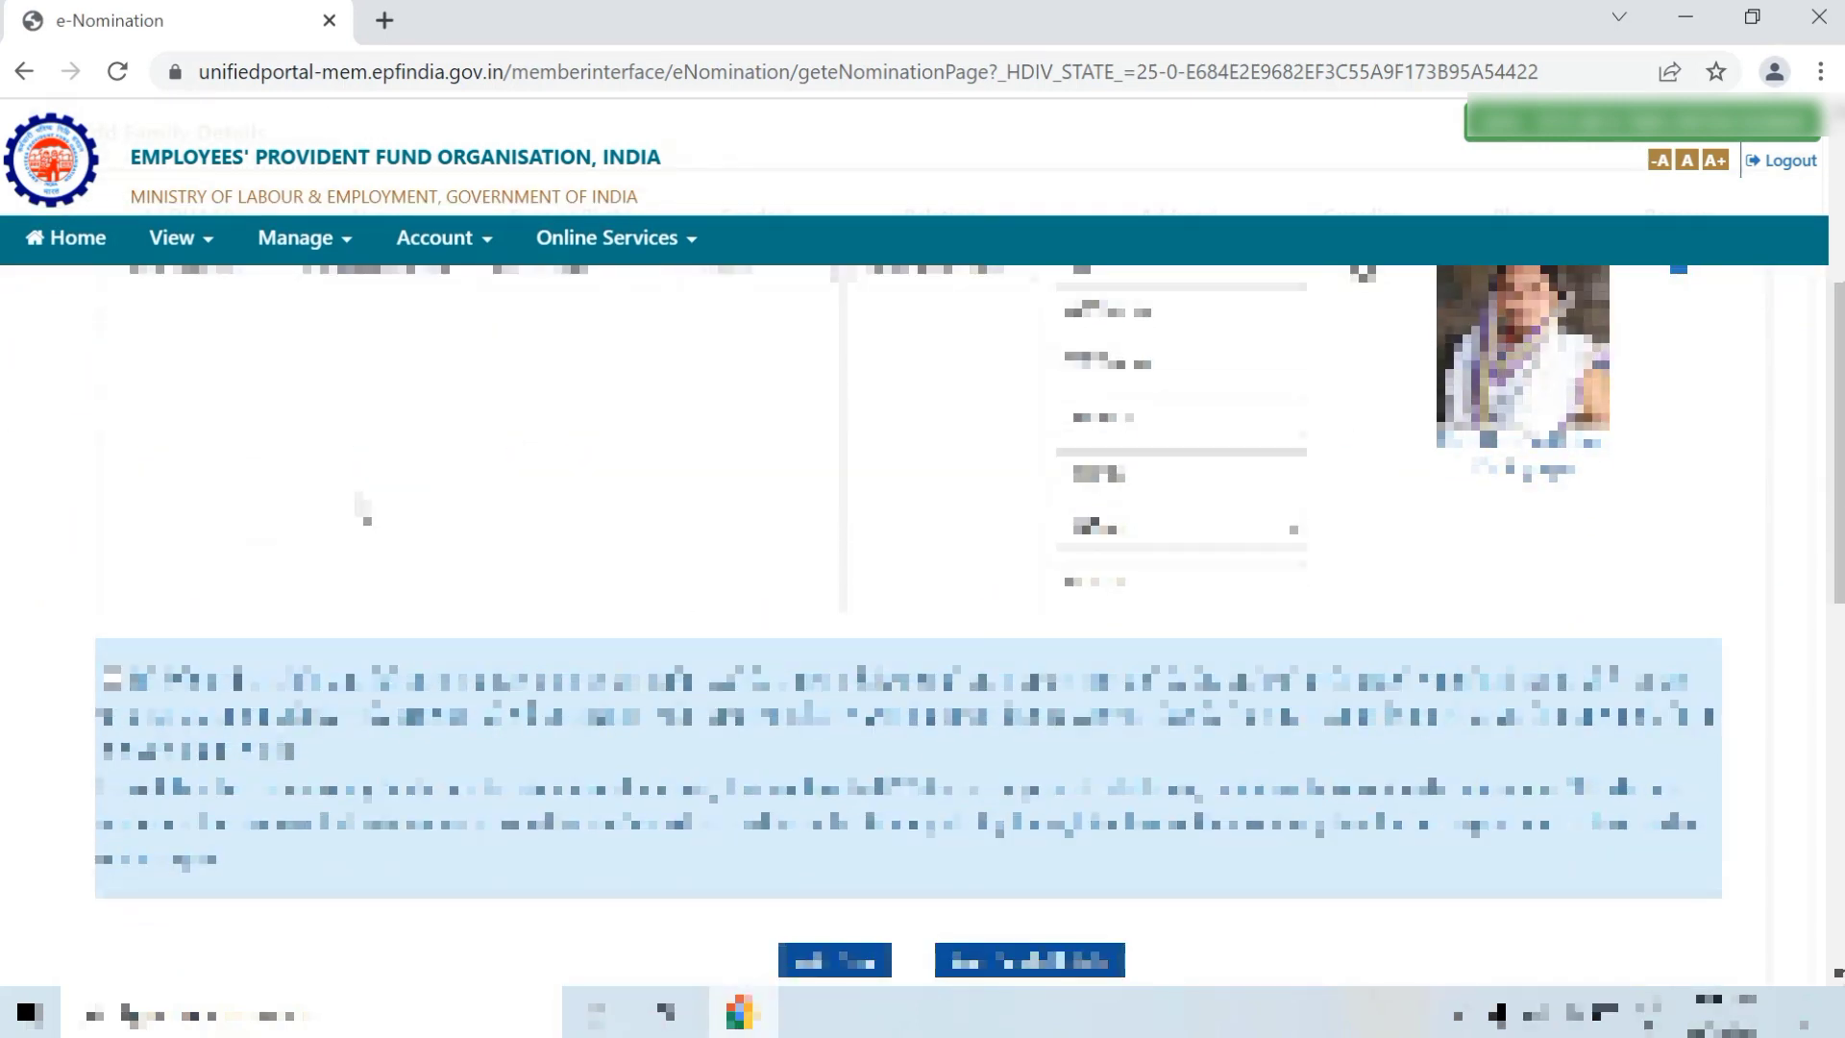
{"action": "scroll", "coordinate": [363, 510], "scroll_direction": "down", "scroll_amount": 5}
{"action": "scroll", "coordinate": [379, 543], "scroll_direction": "down", "scroll_amount": 2}
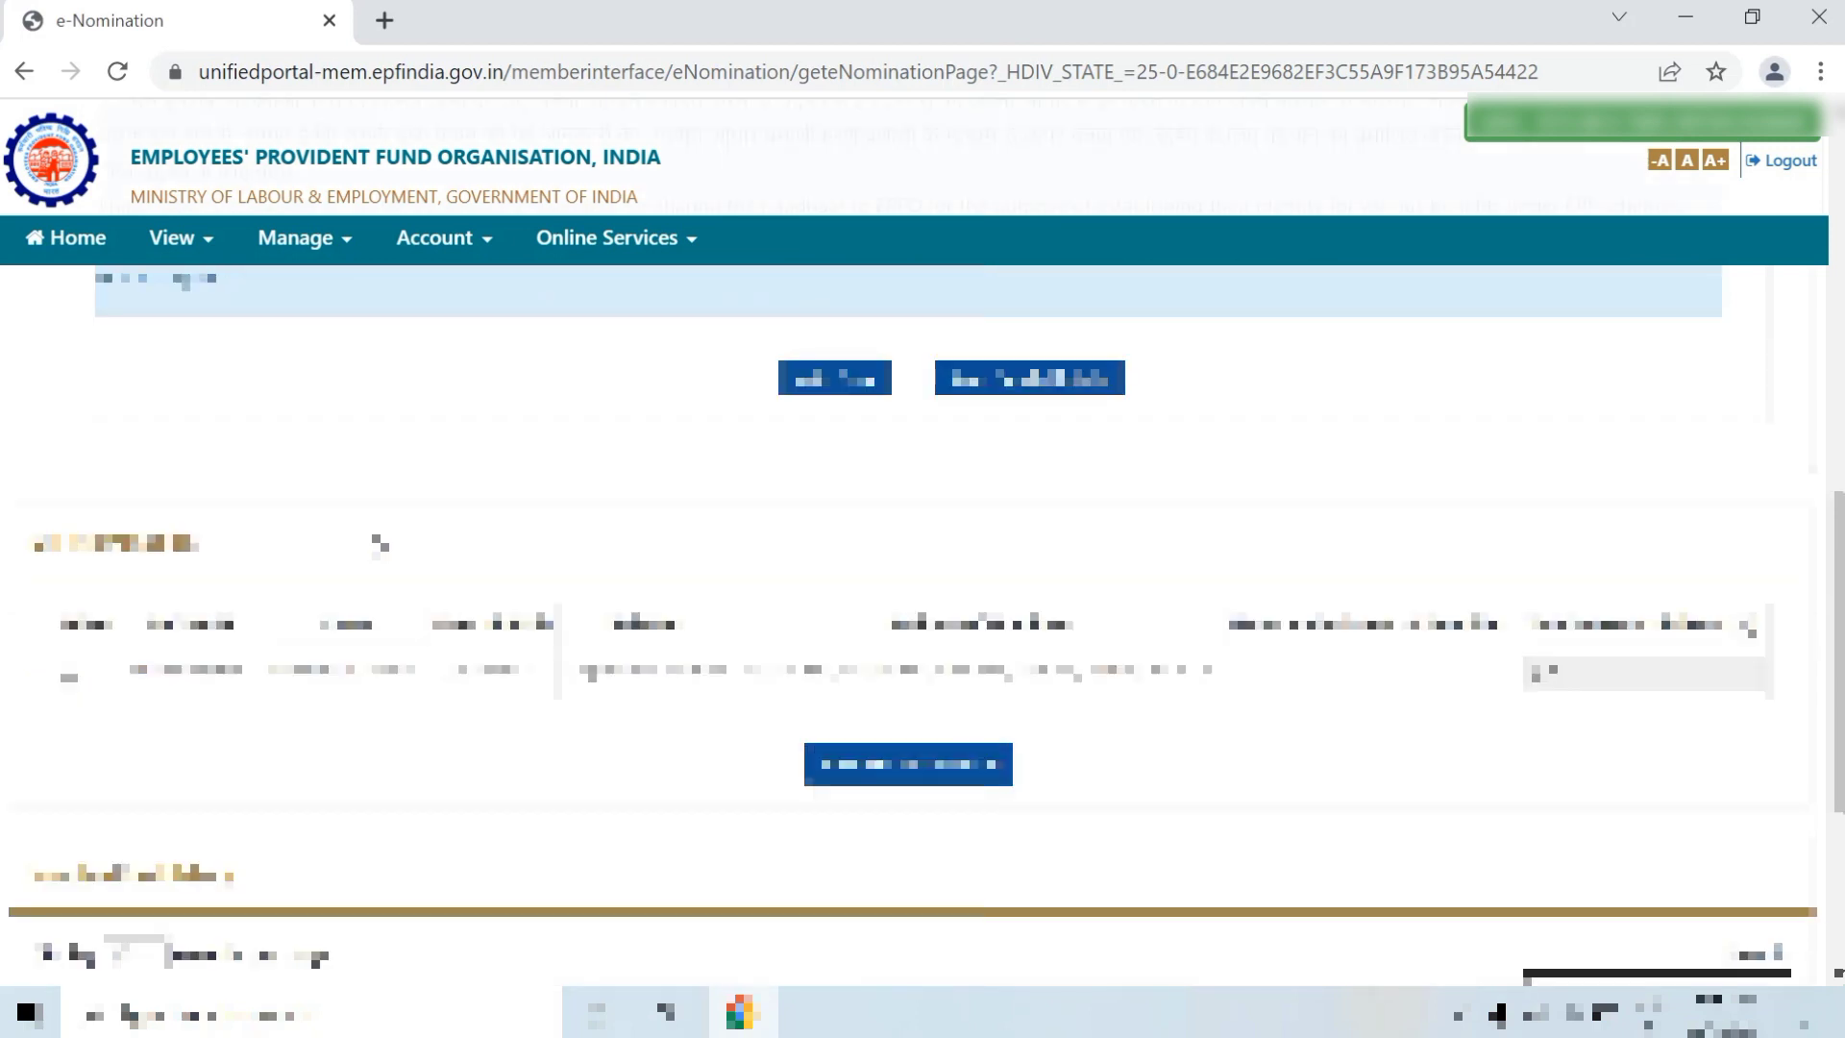
{"action": "scroll", "coordinate": [379, 544], "scroll_direction": "down", "scroll_amount": 2}
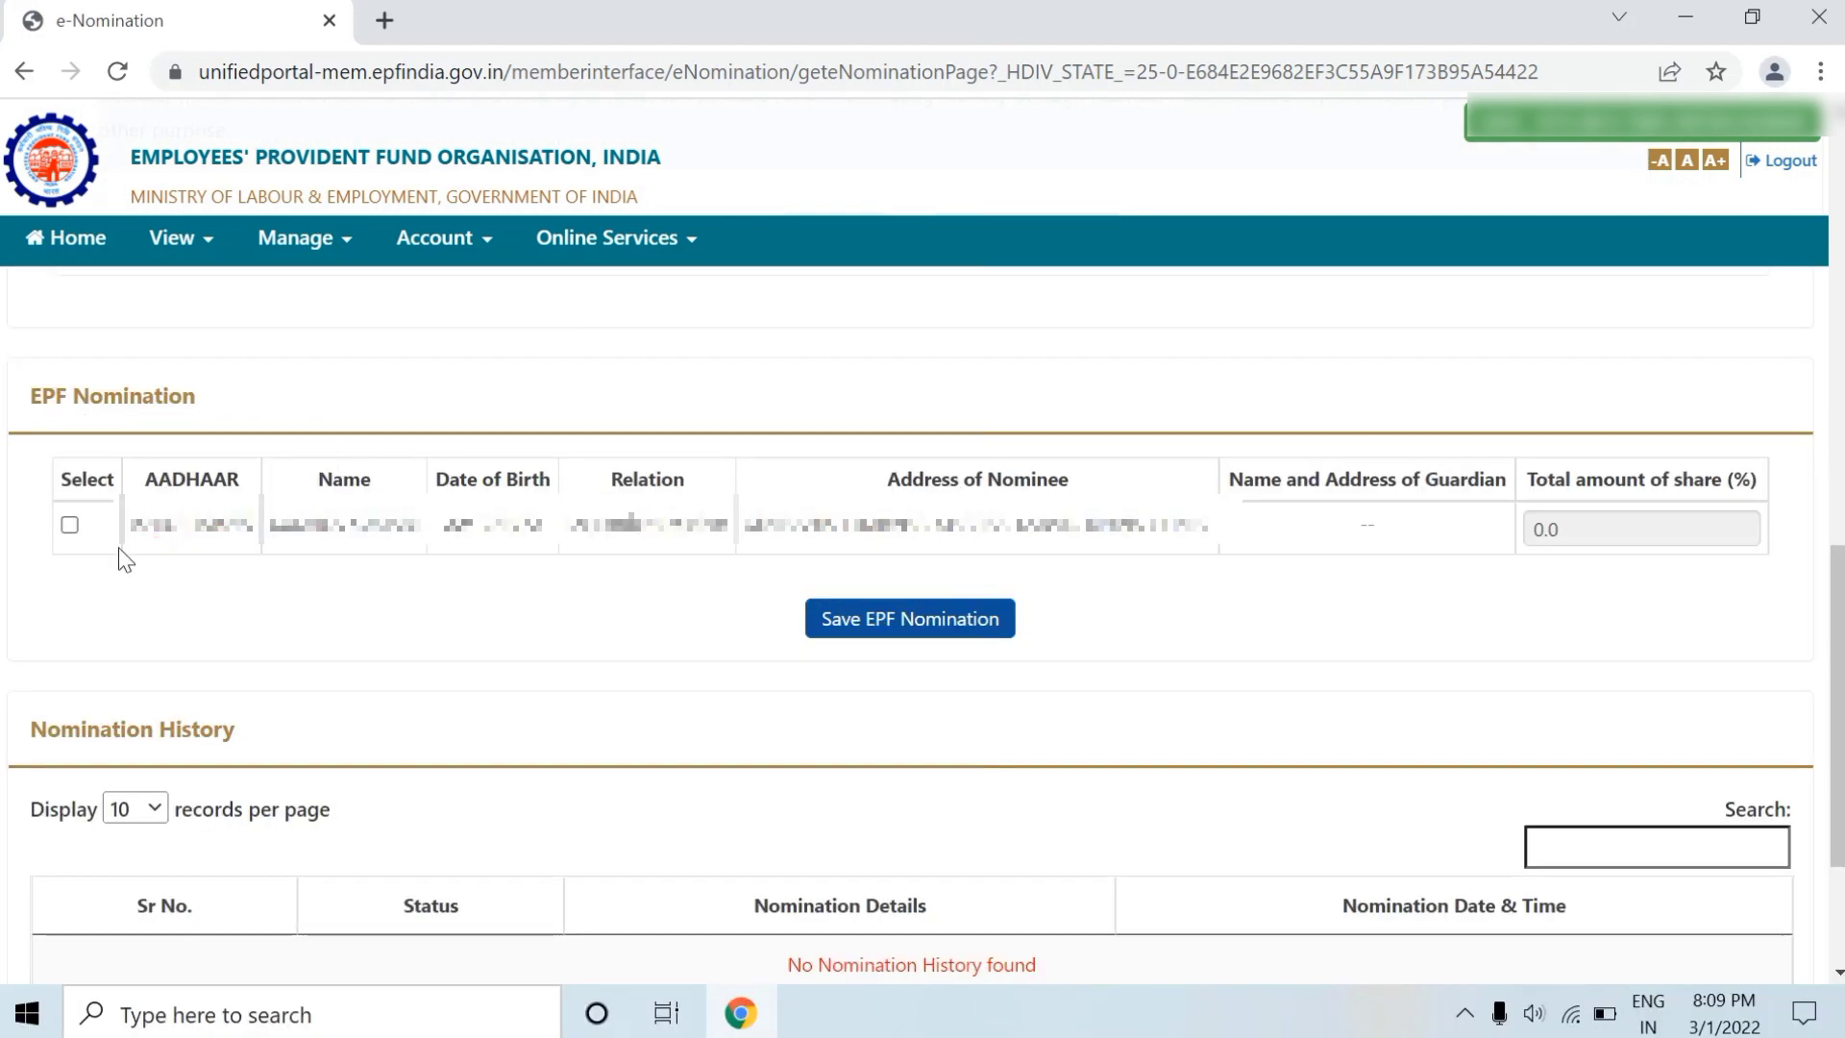
{"action": "left_click", "coordinate": [72, 527]}
{"action": "left_click", "coordinate": [1565, 537]}
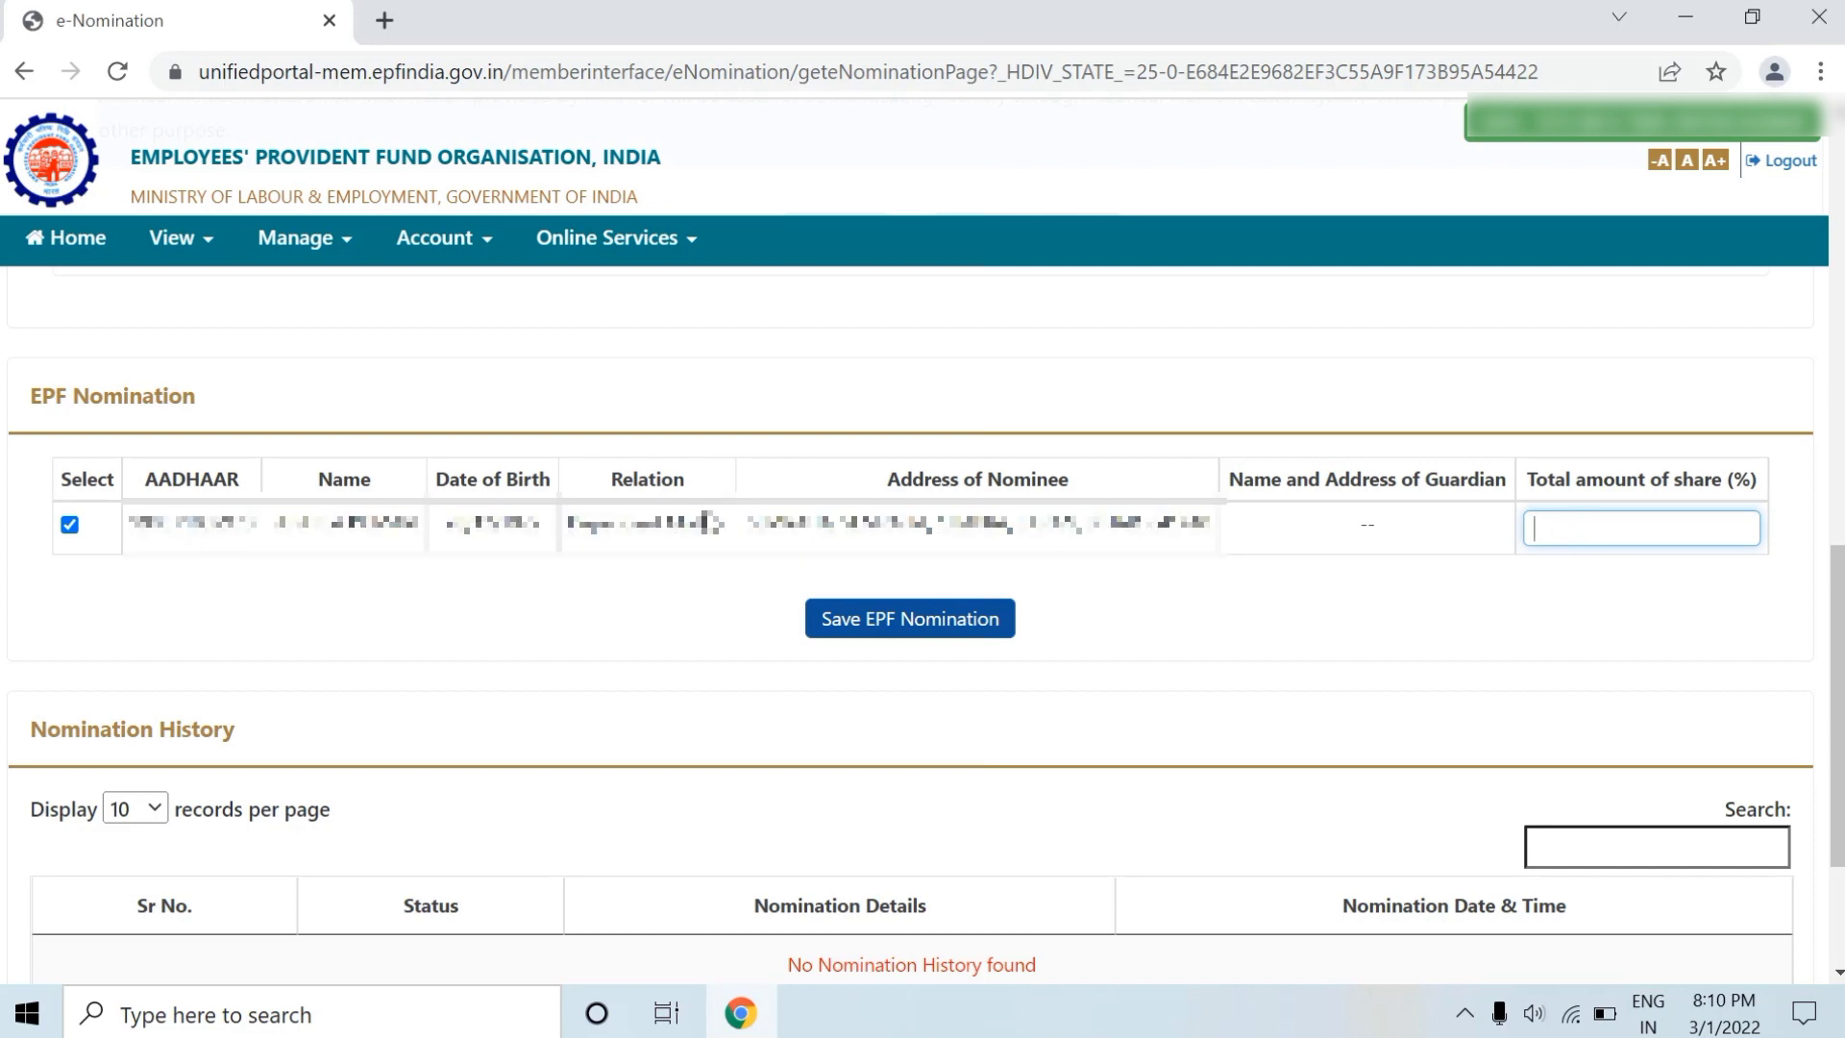
{"action": "type", "text": "100"}
{"action": "scroll", "coordinate": [939, 652], "scroll_direction": "up", "scroll_amount": 1}
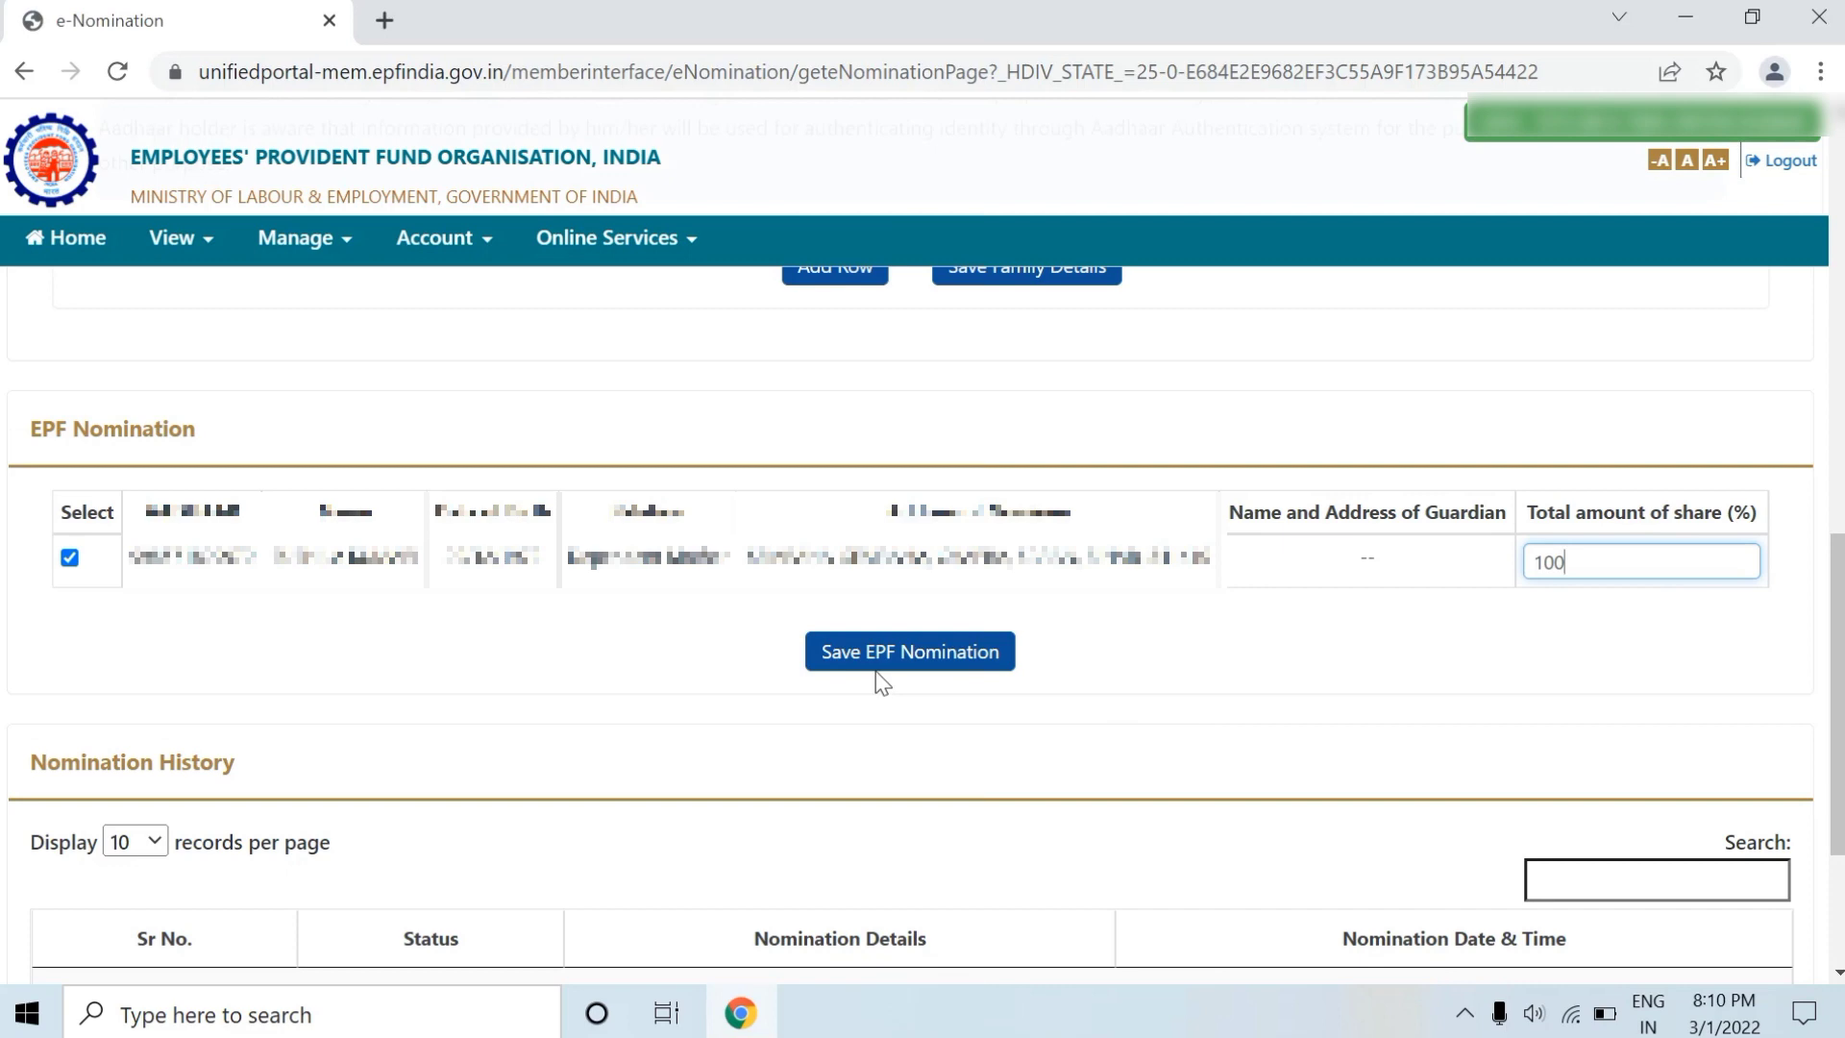
{"action": "left_click", "coordinate": [879, 663]}
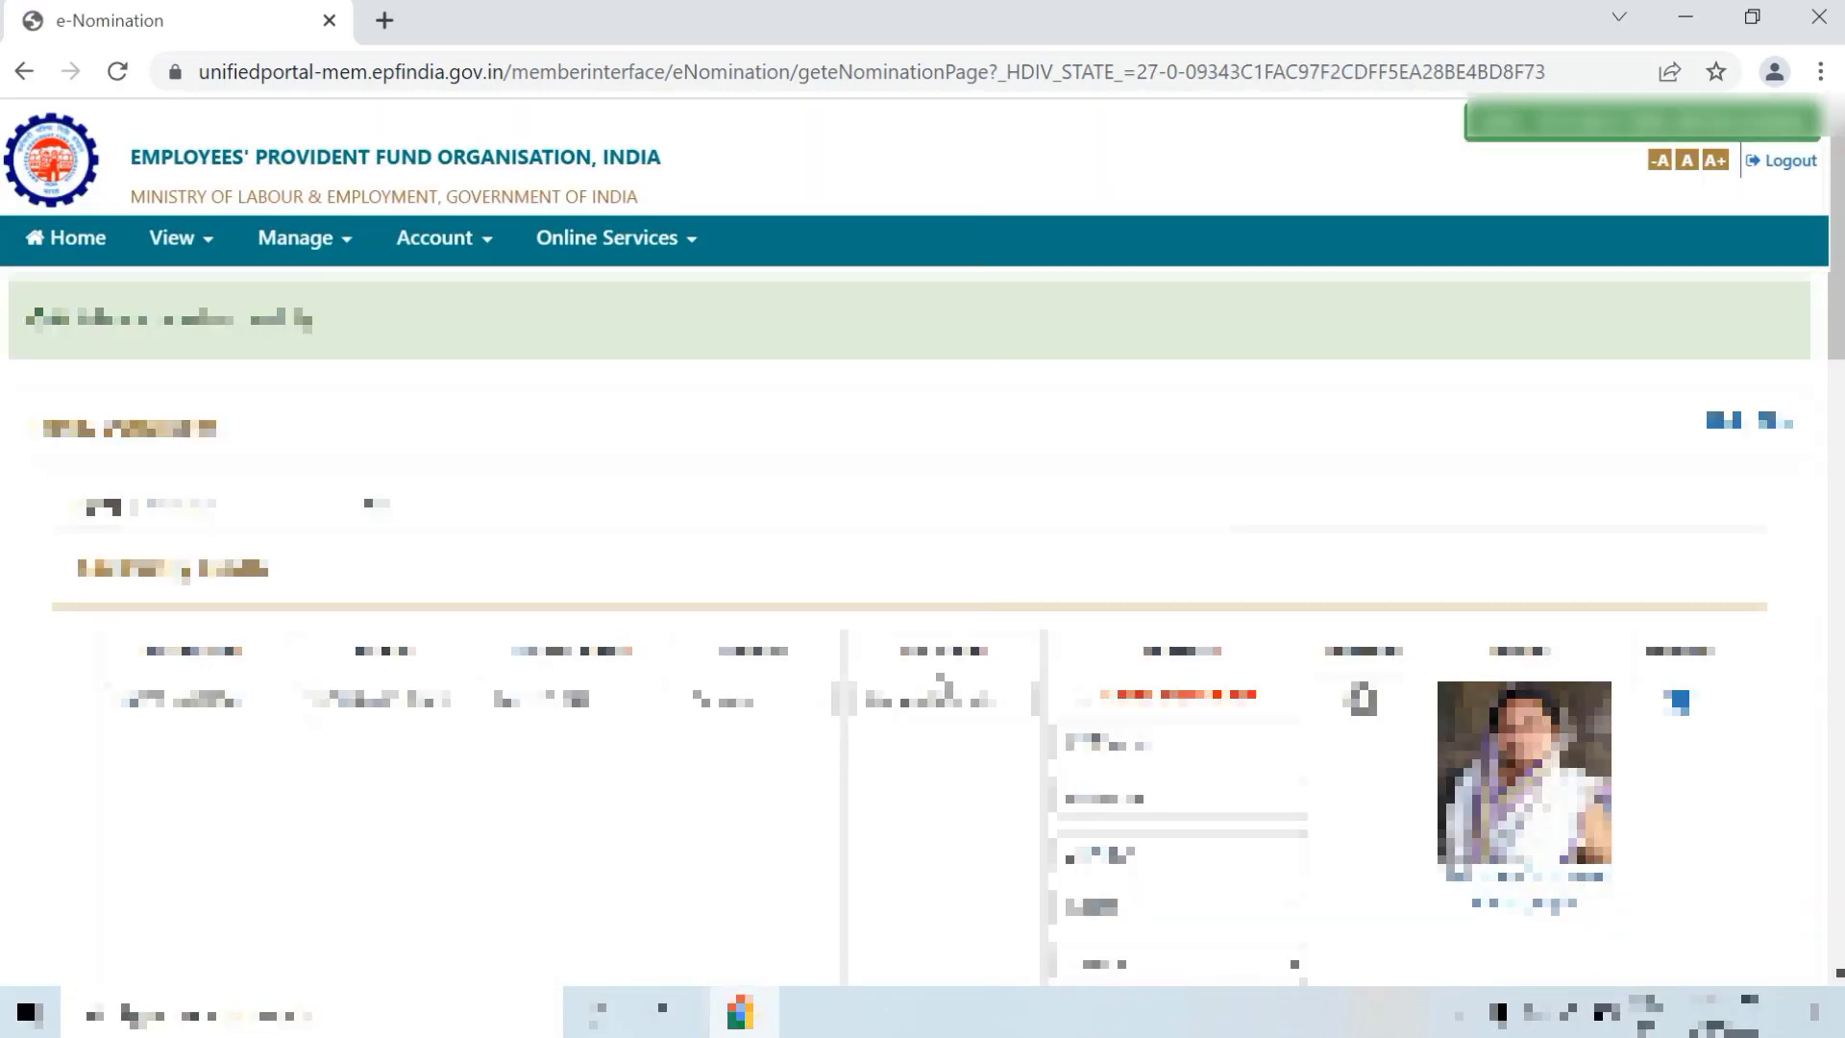
- E-sign the pending nomination, consenting to the use of Aadhaar e-KYC data and submitting the Aadhaar-based e-authentication
{"action": "scroll", "coordinate": [895, 615], "scroll_direction": "down", "scroll_amount": 10}
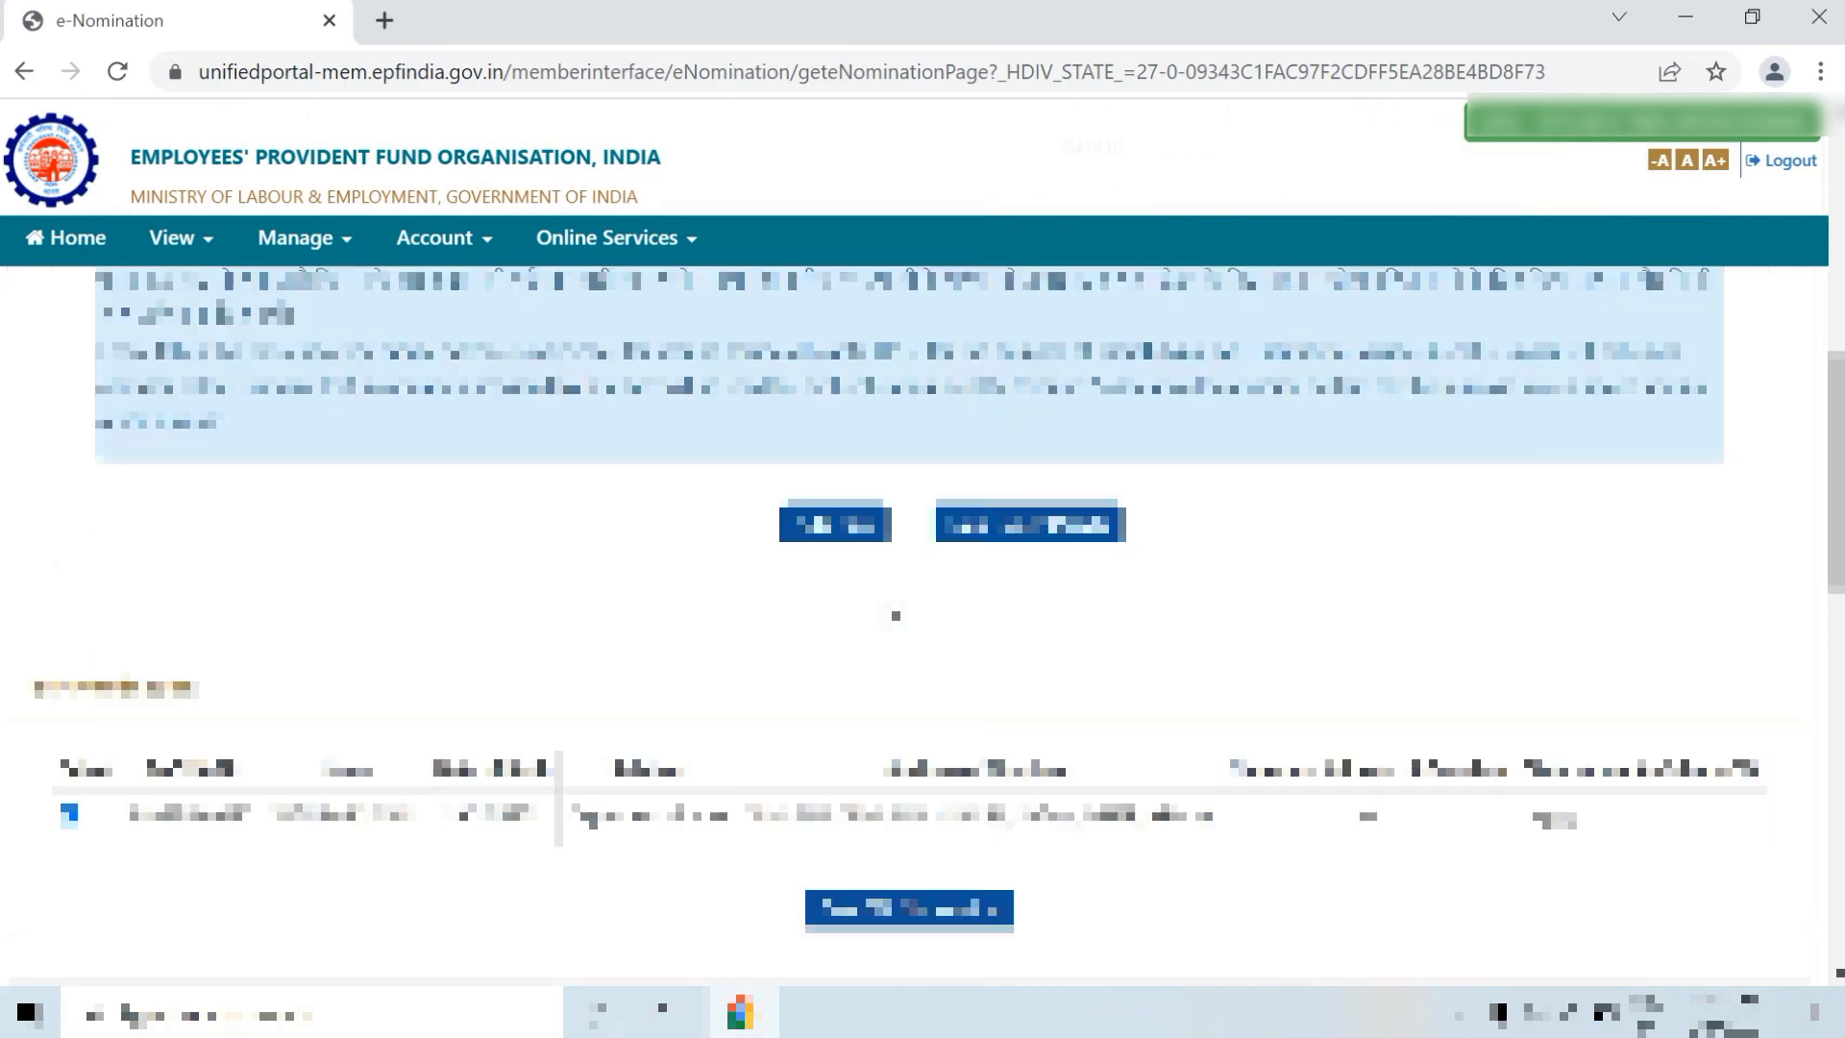
{"action": "left_click", "coordinate": [884, 614]}
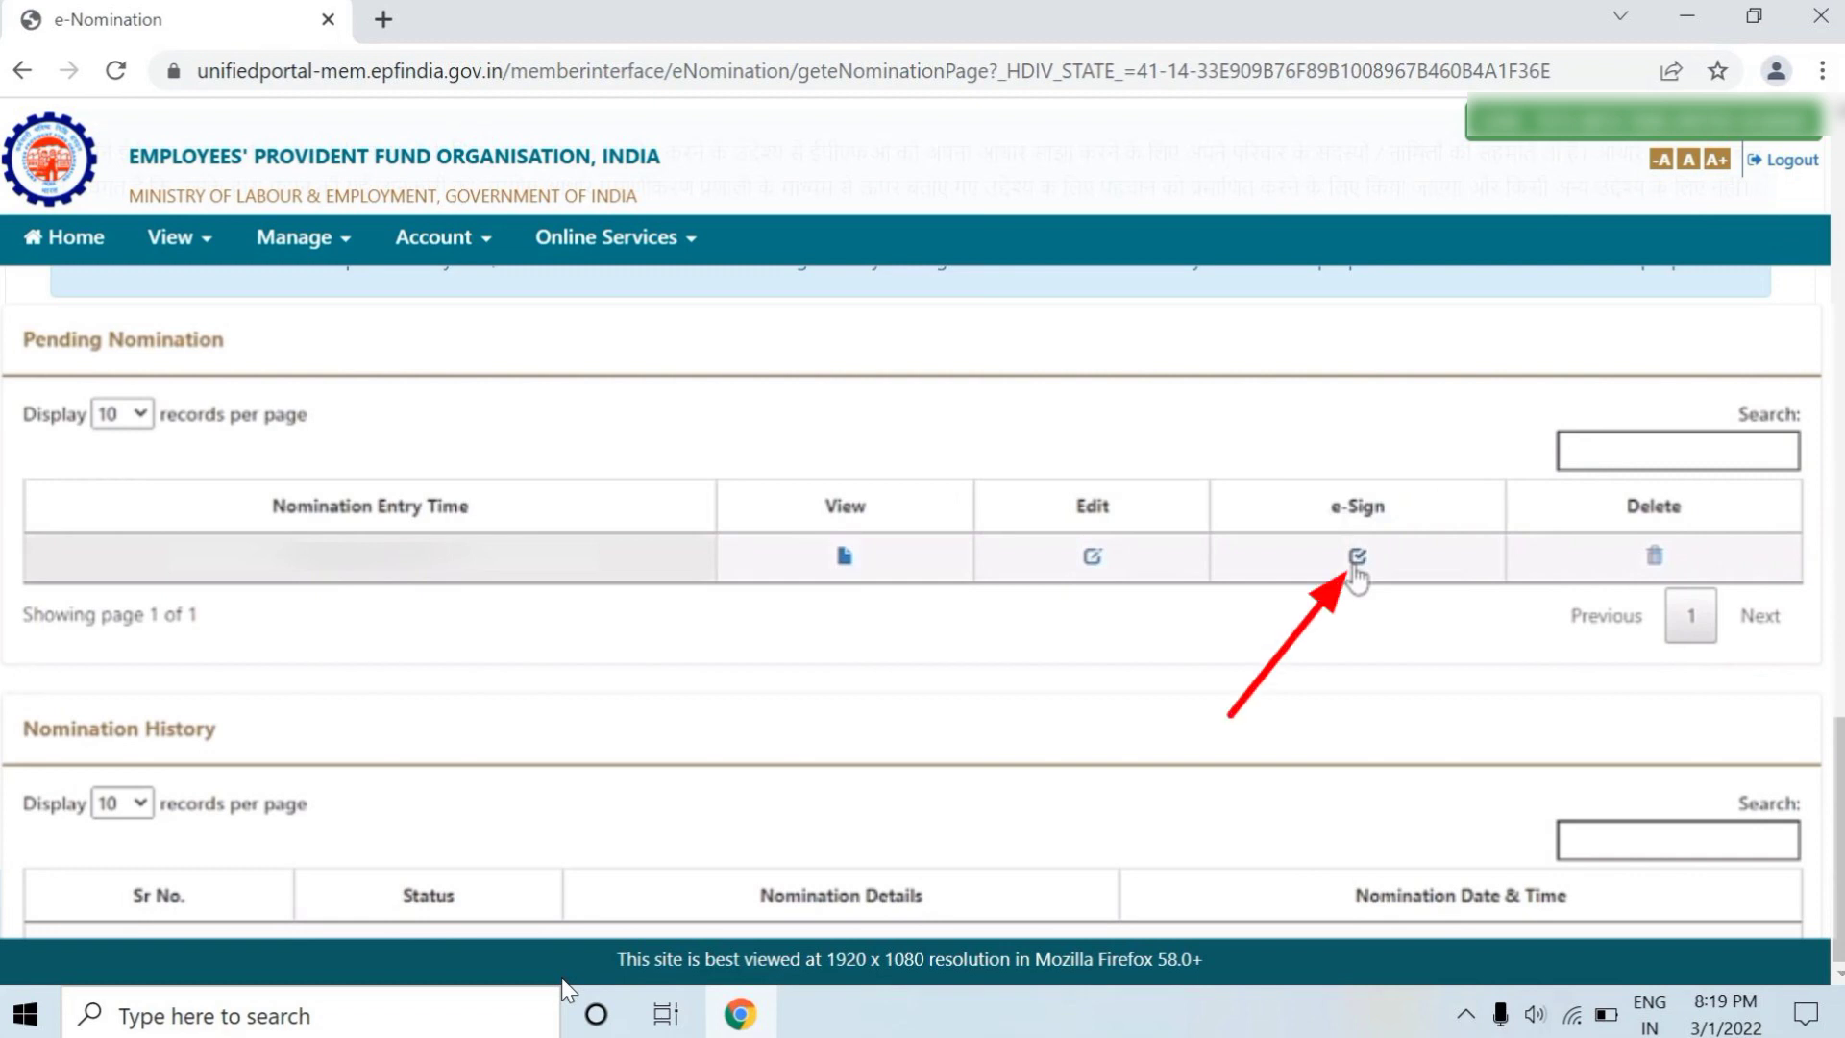
{"action": "left_click", "coordinate": [1356, 559]}
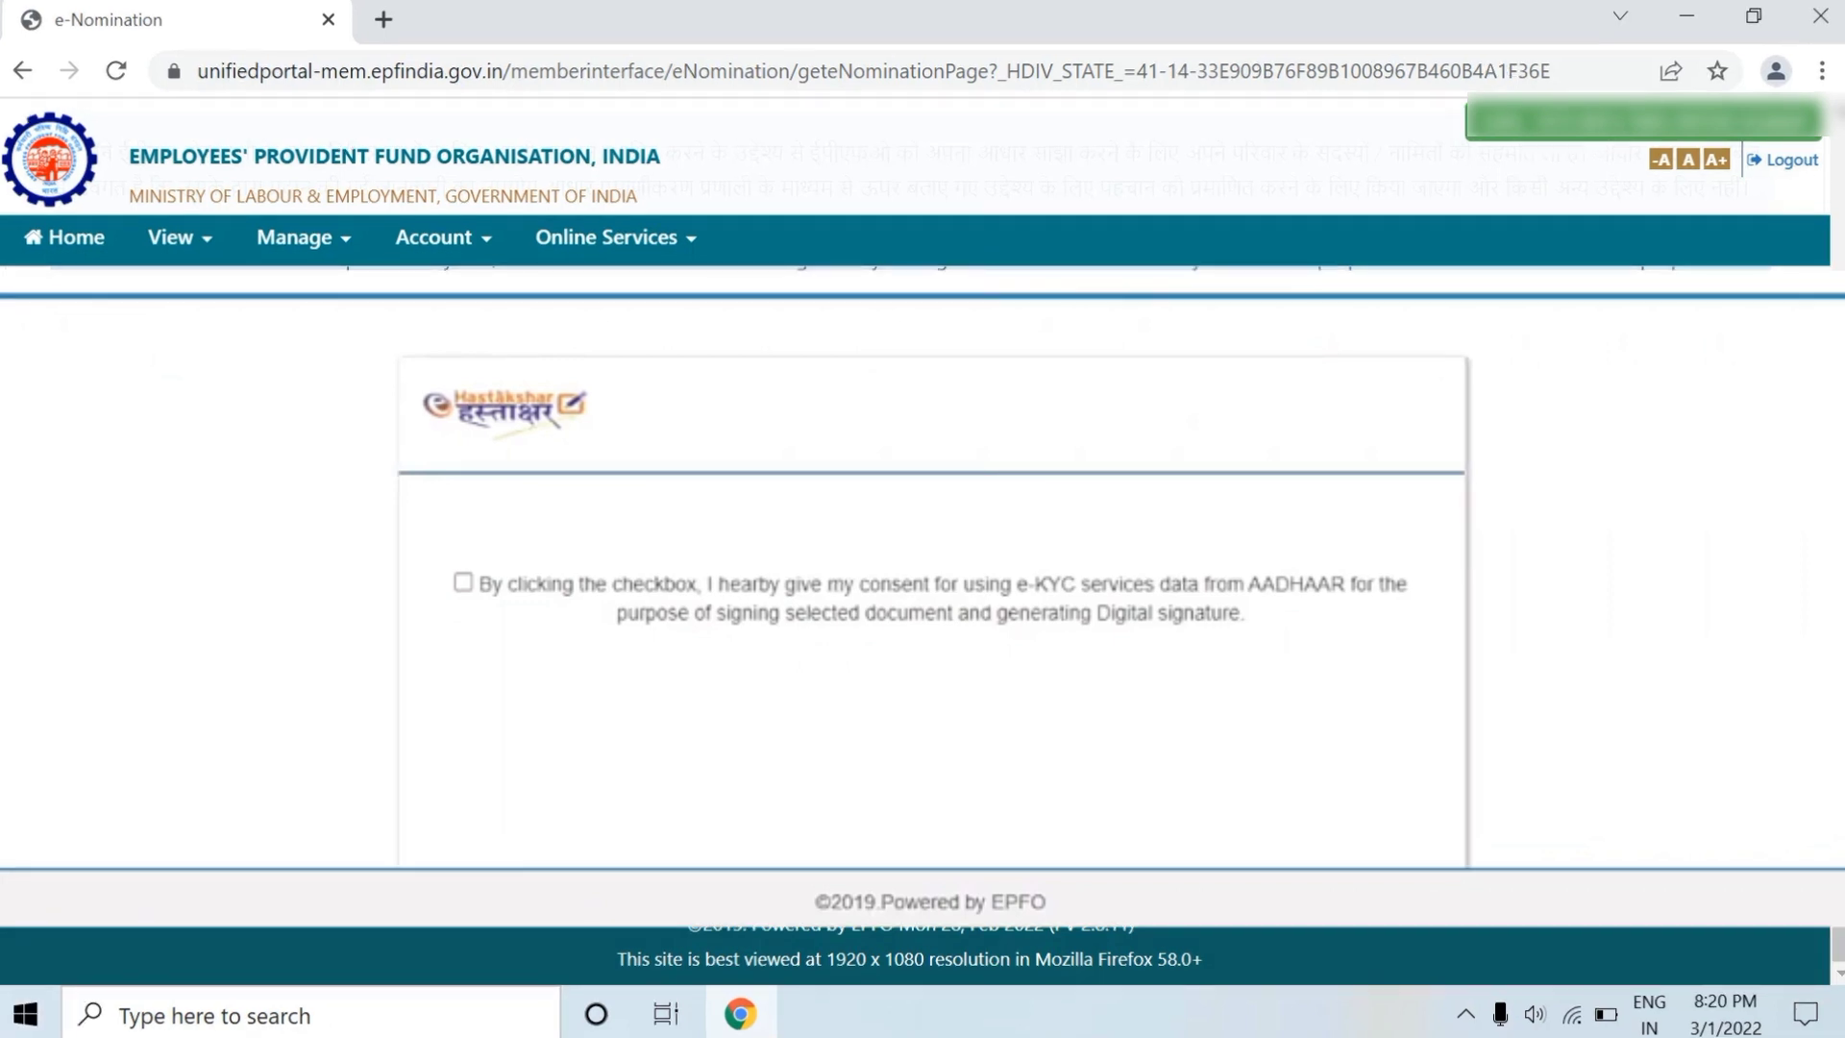
{"action": "left_click", "coordinate": [464, 582]}
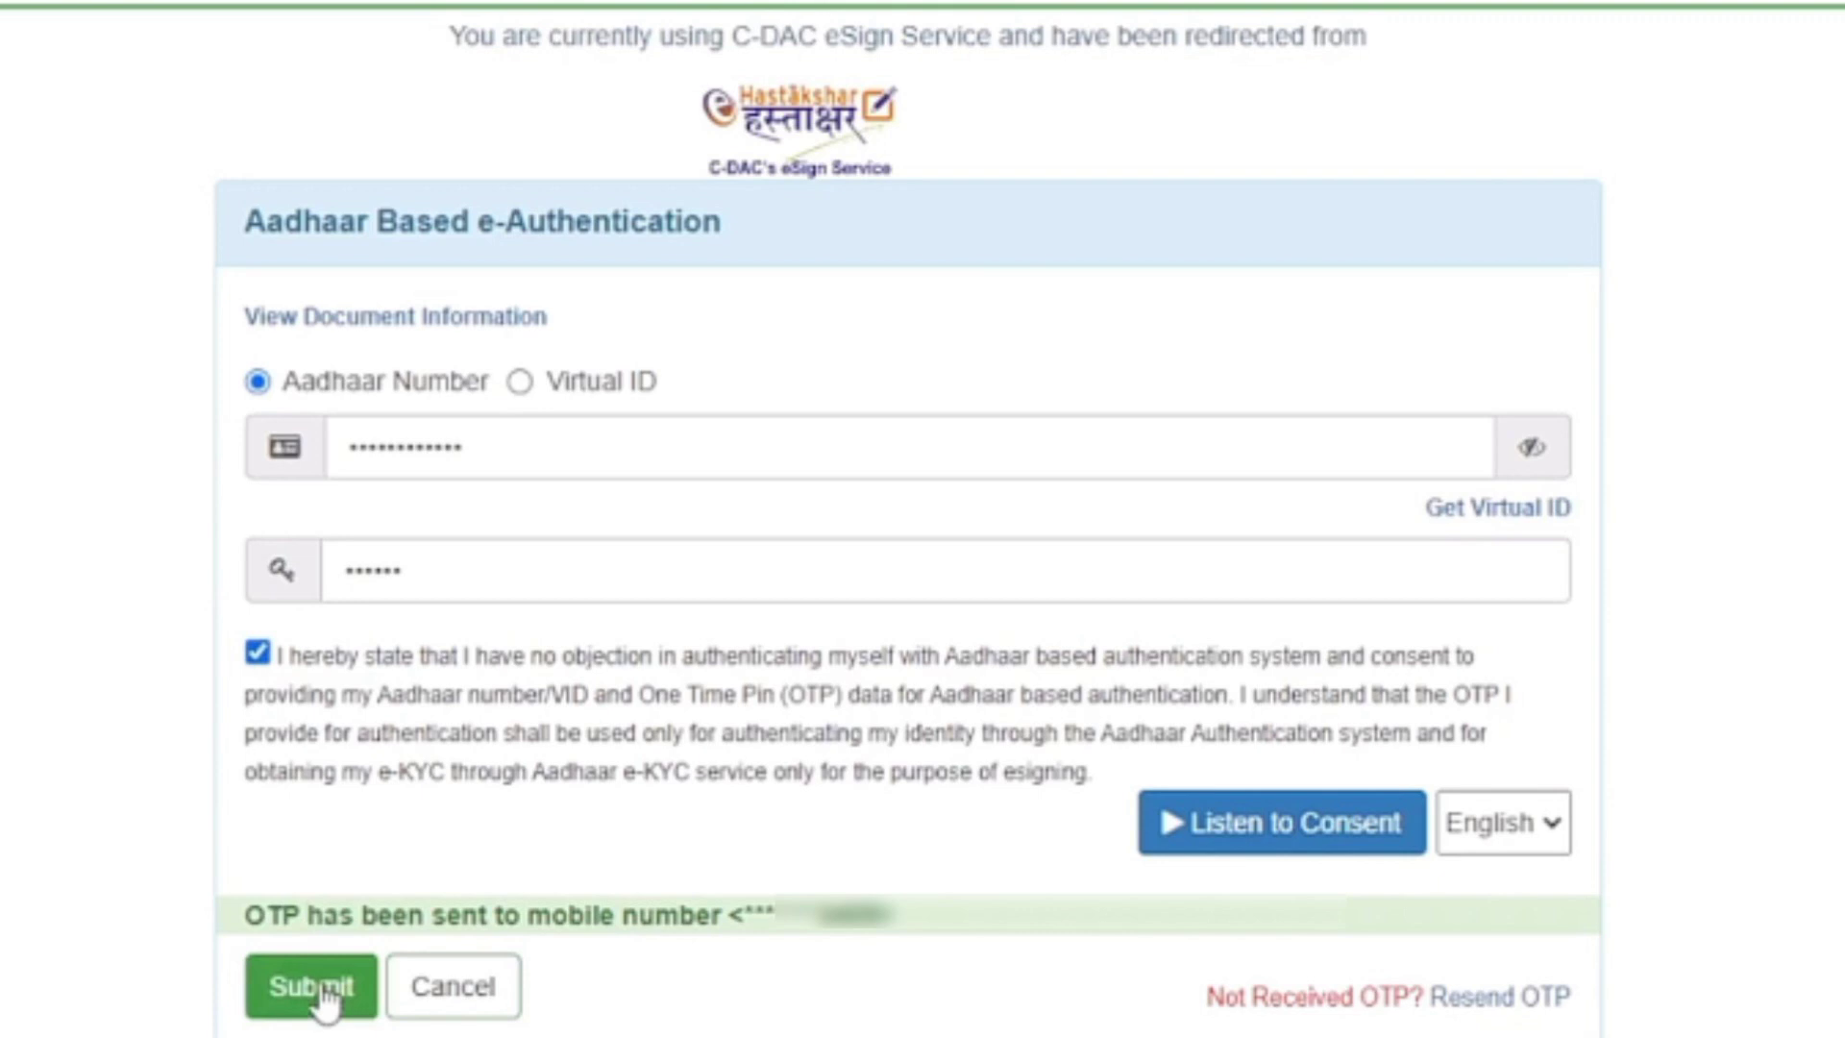
{"action": "left_click", "coordinate": [313, 986]}
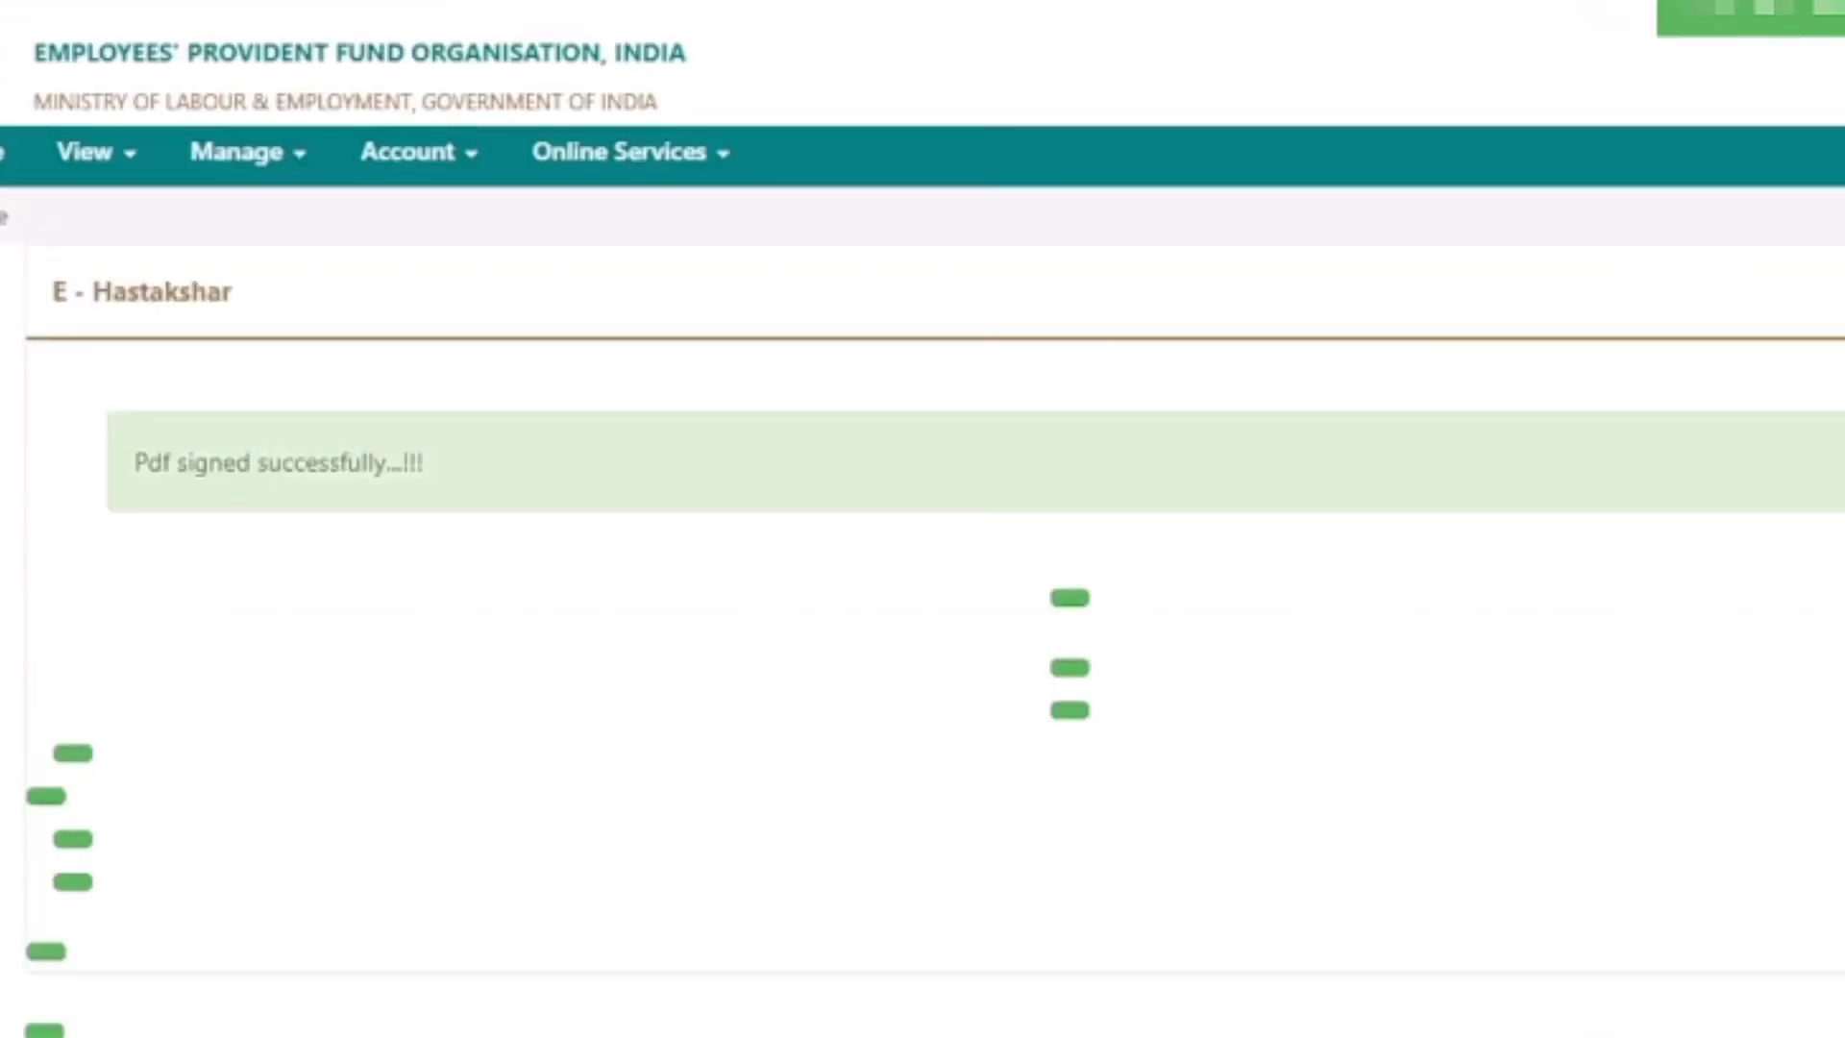